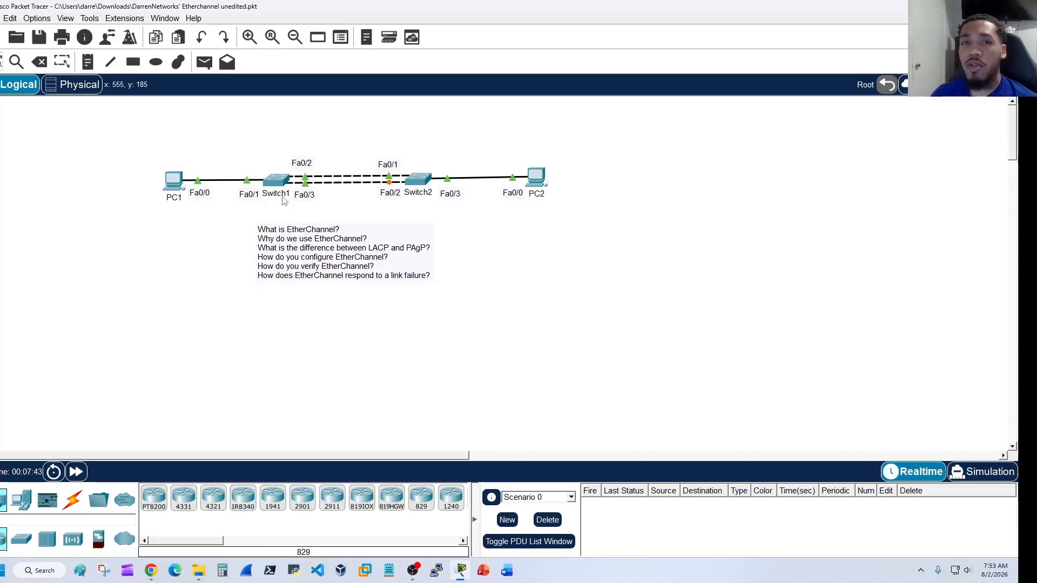
mouse_move(286, 199)
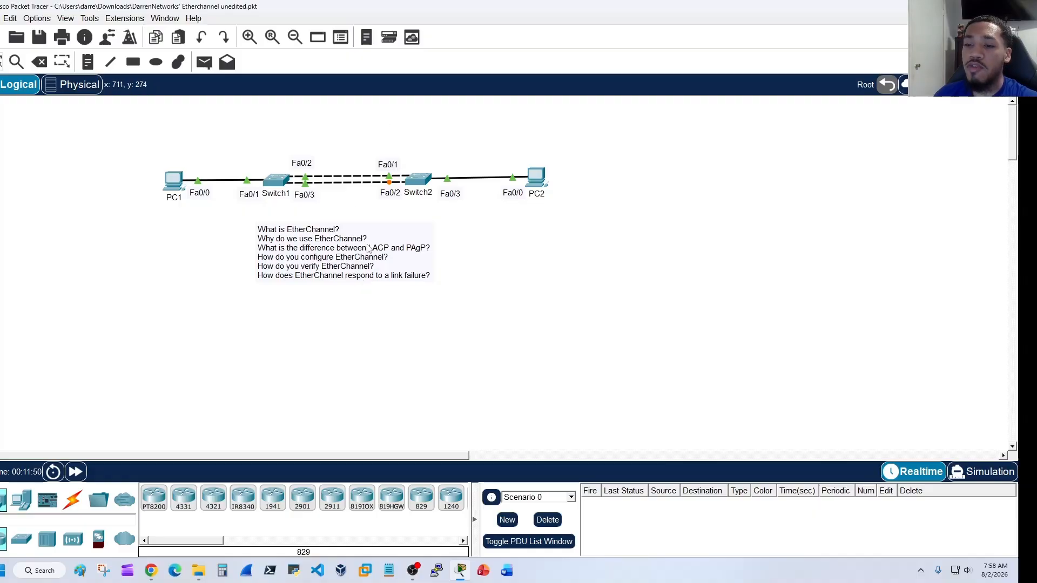
drag(371, 246, 375, 247)
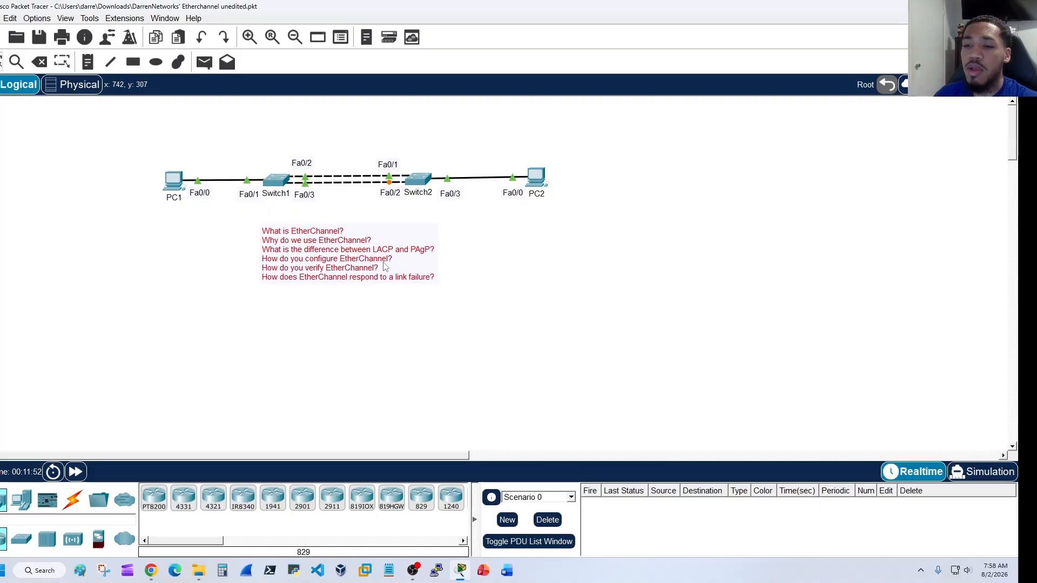
click(401, 311)
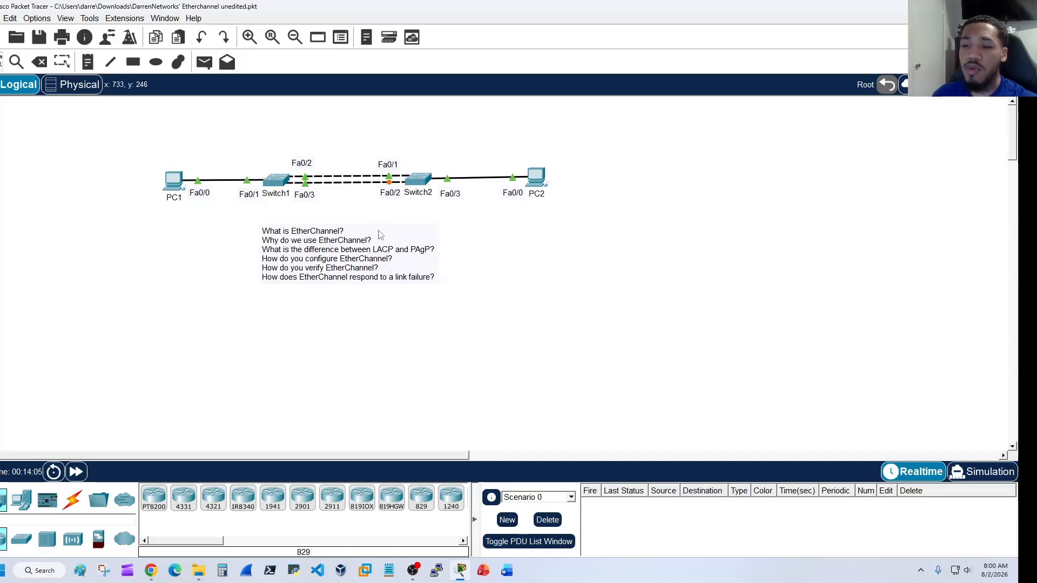
Step: Examine the IPv4 address and subnet mask configured on PC1's FastEthernet0 interface
click(174, 181)
drag(488, 103, 682, 110)
click(643, 124)
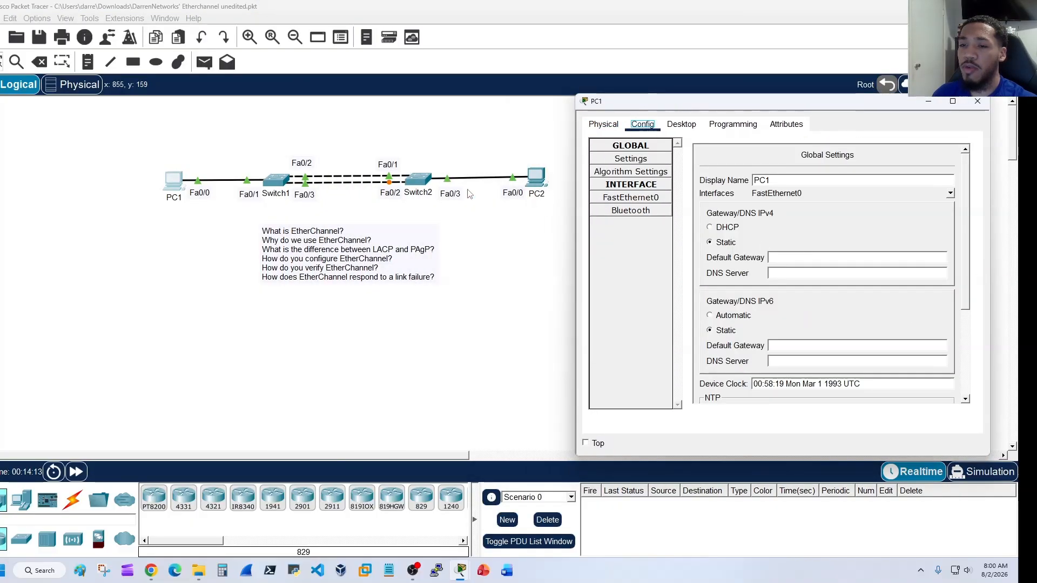
click(631, 198)
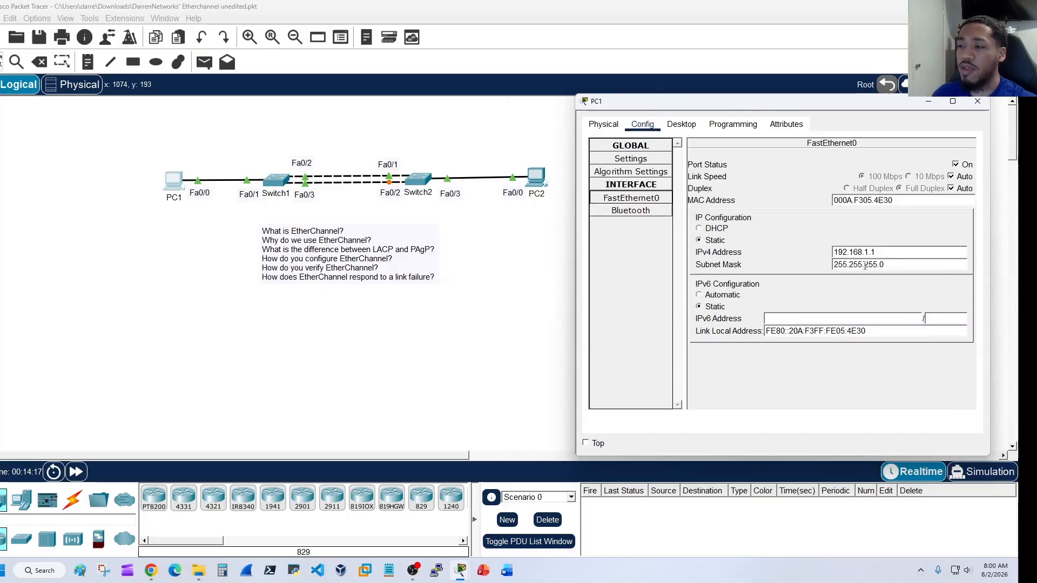
Step: Examine the IPv4 address and subnet mask configured on PC2's FastEthernet0 interface
click(545, 184)
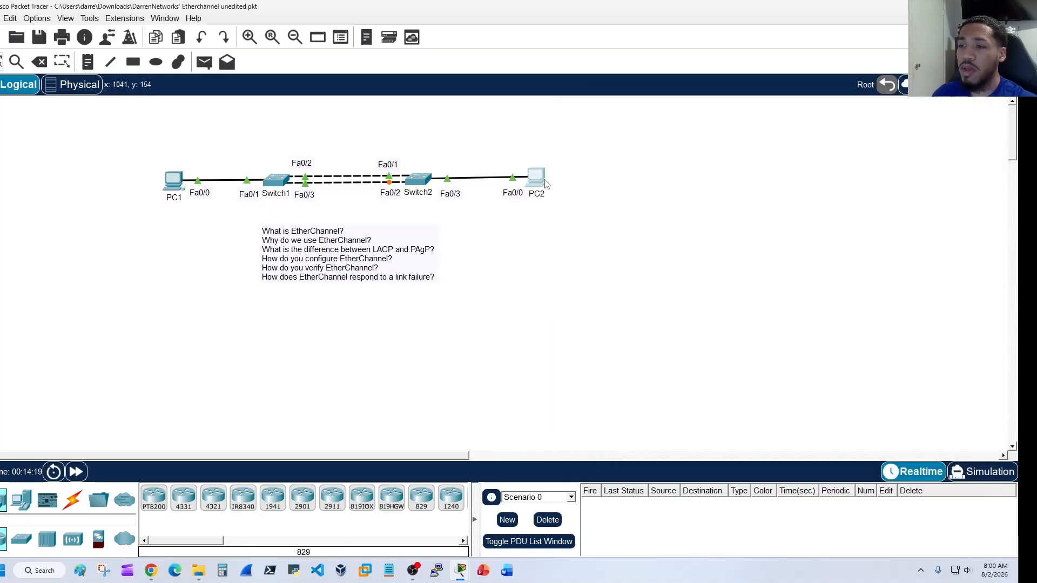
drag(555, 107, 744, 100)
drag(662, 106, 789, 108)
click(672, 119)
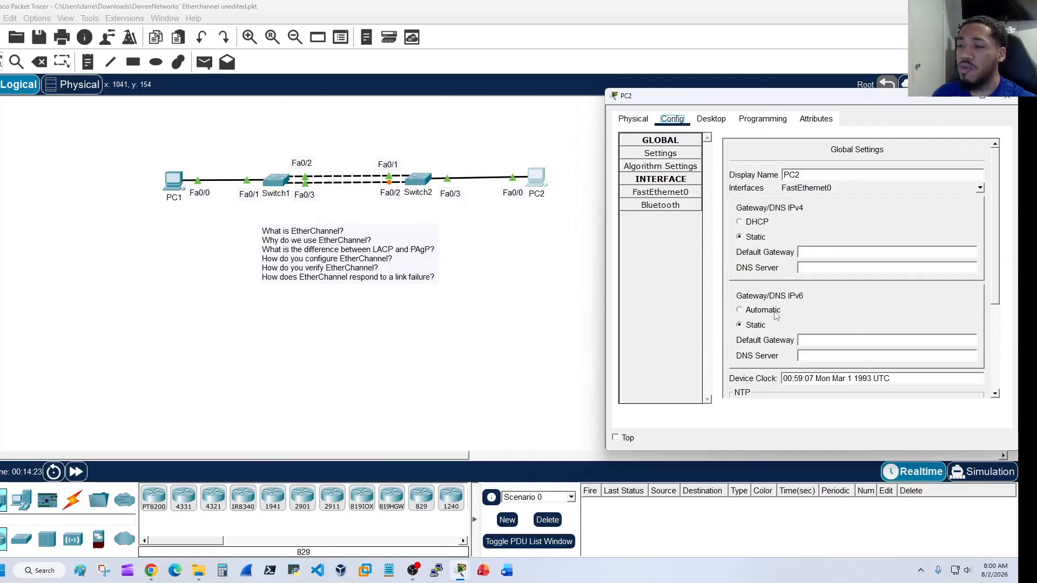
click(659, 192)
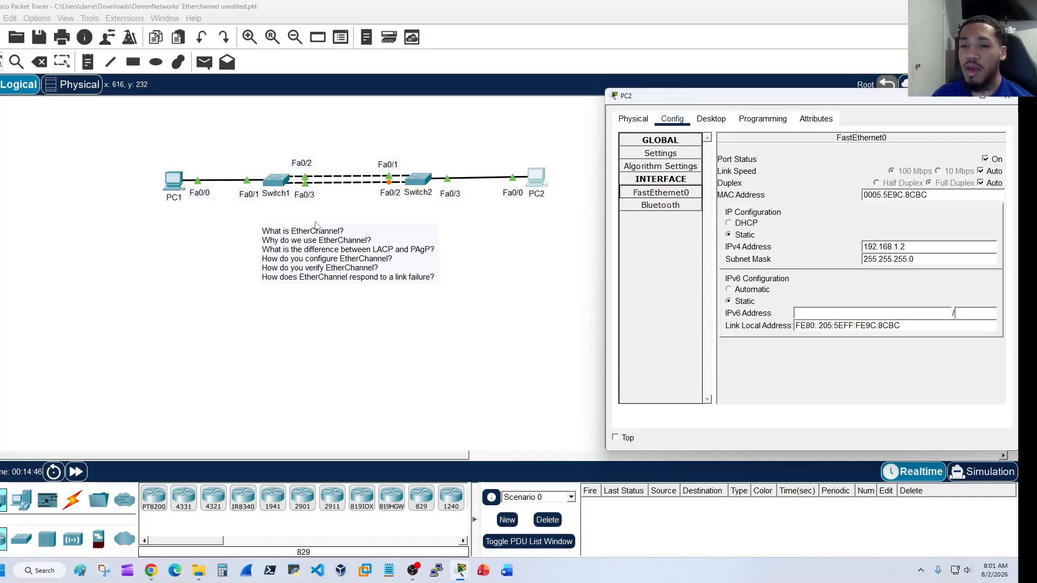
Step: Open Switch1's command line and enter global configuration mode through privileged EXEC mode
click(276, 183)
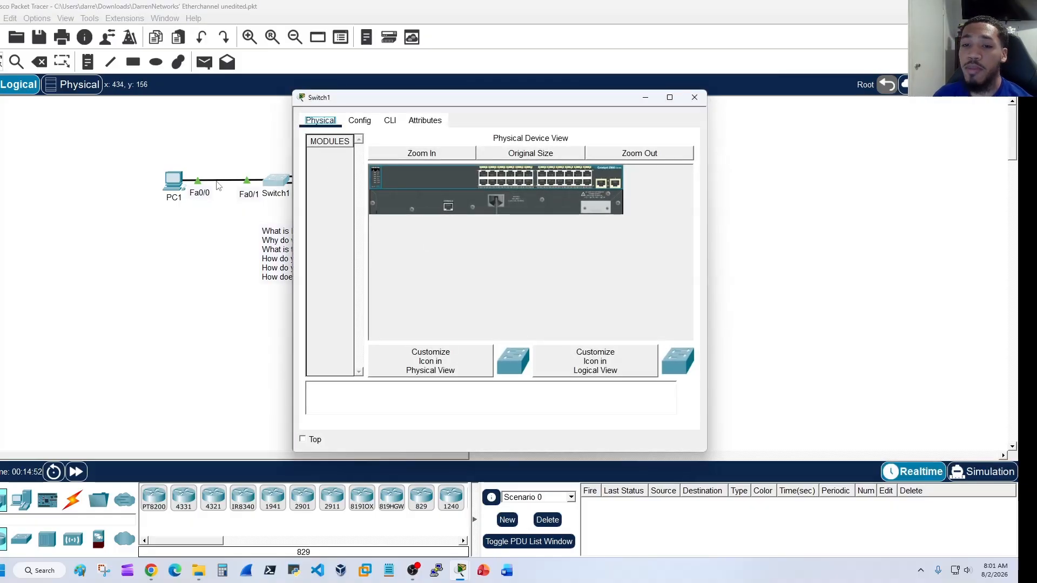
drag(385, 102, 656, 103)
click(661, 120)
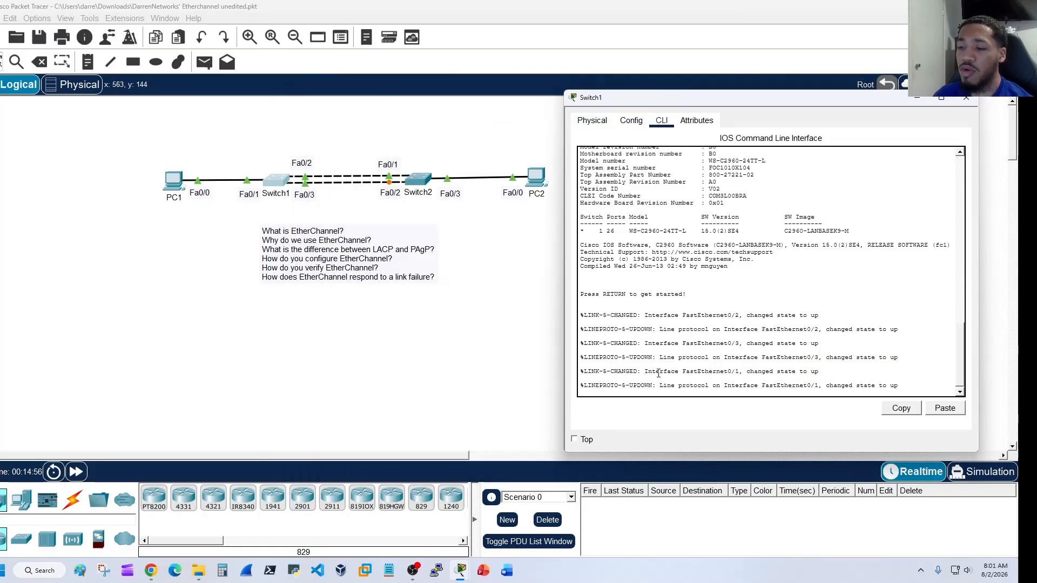
key(Return)
text(en)
key(Return)
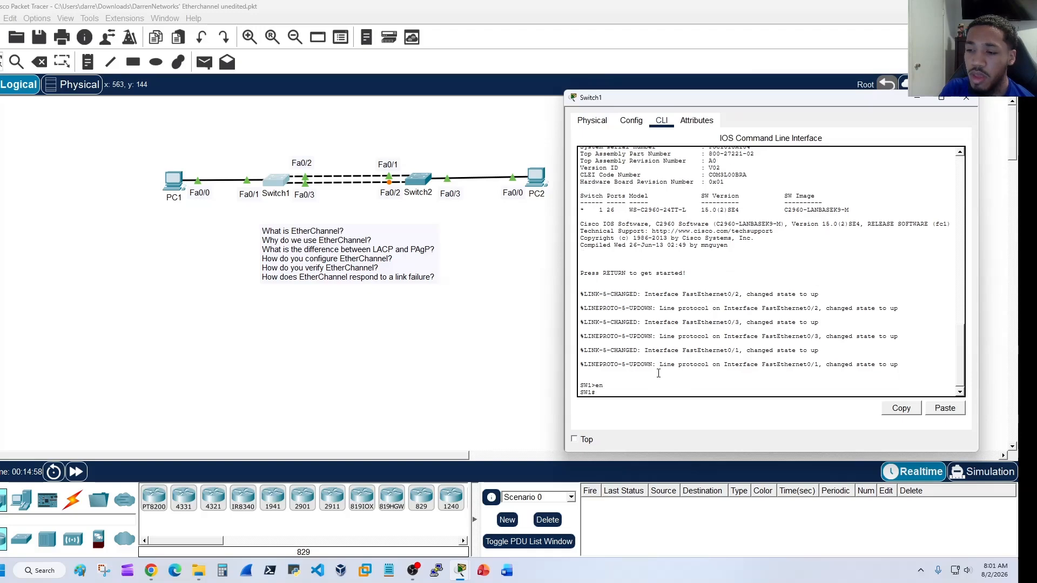
text(conf t)
key(Return)
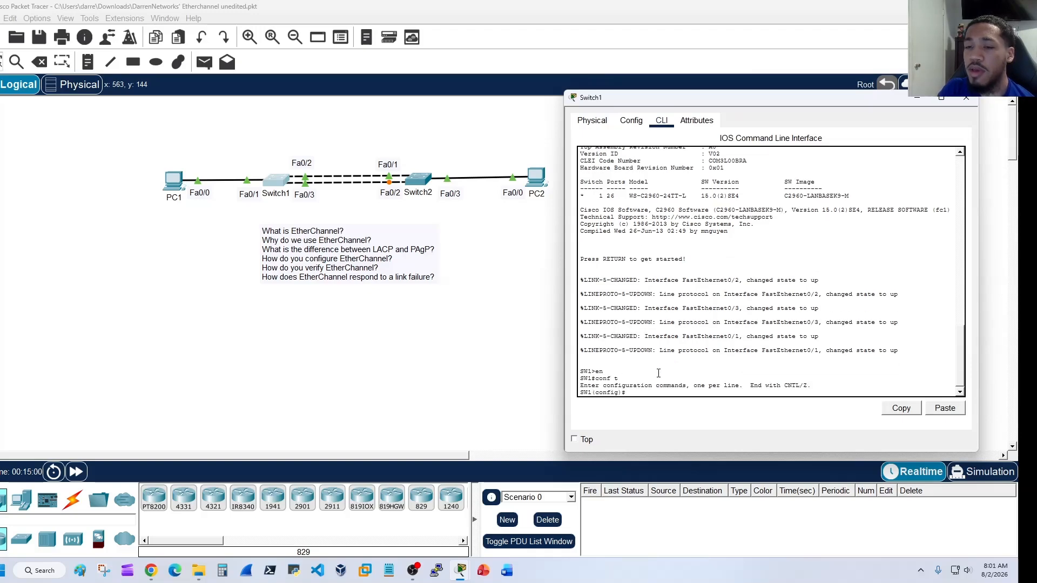
Step: Try to run "channel-group 1 mode active" directly from Switch1's global configuration mode
text(channel-g)
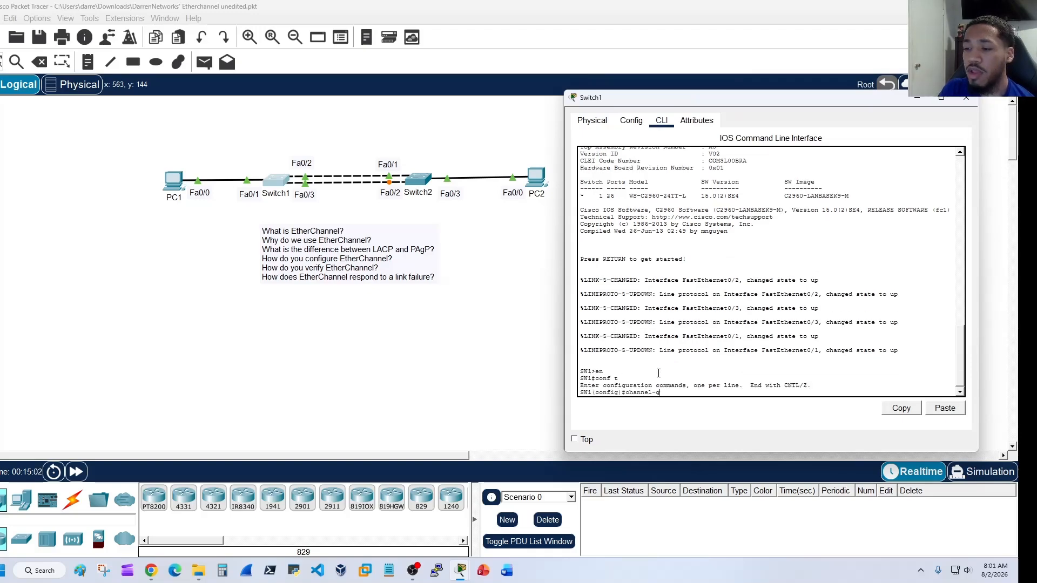
text(roup)
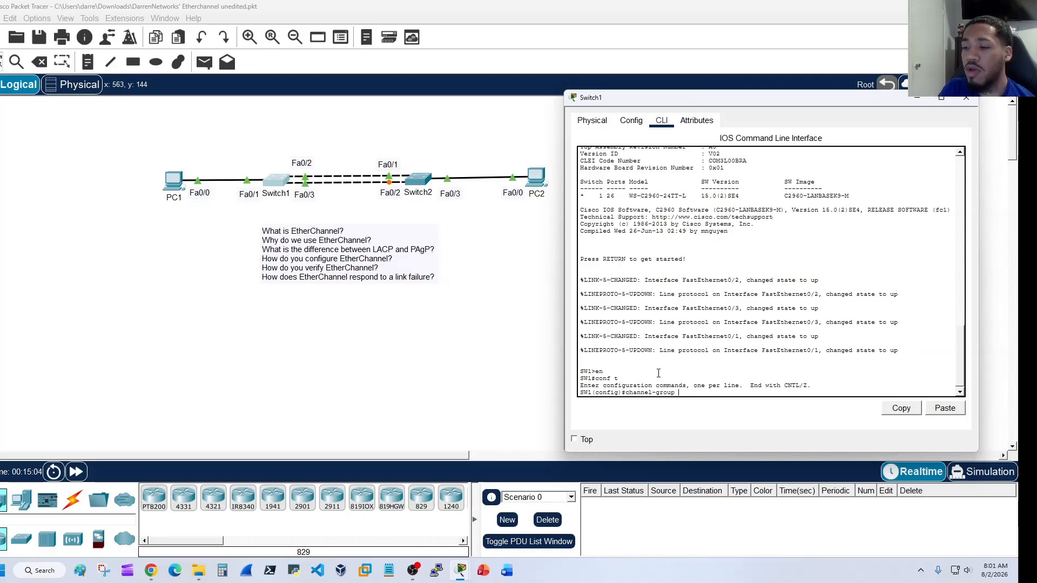
text( 1 mode )
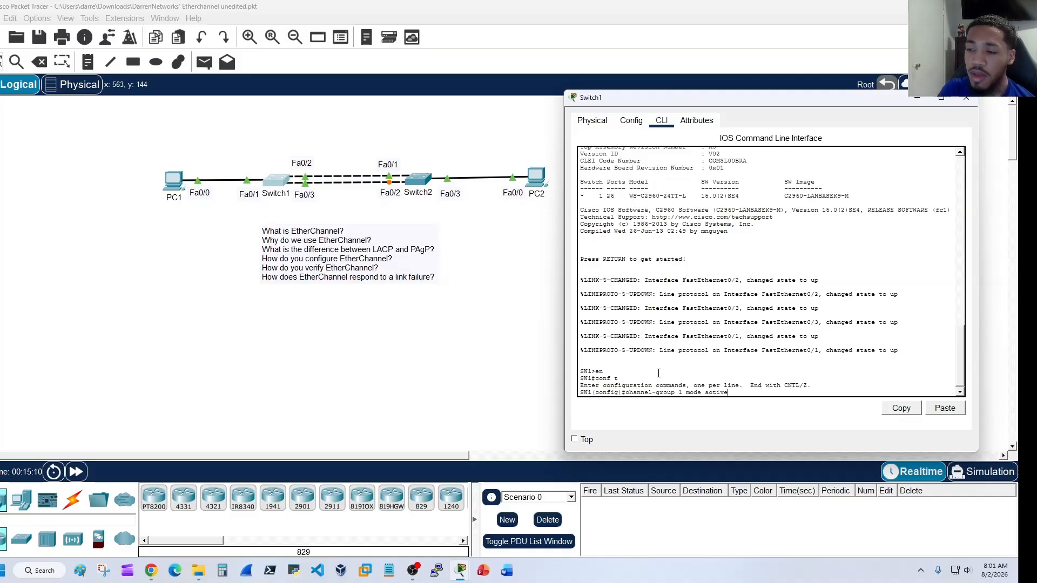
text(active)
key(Return)
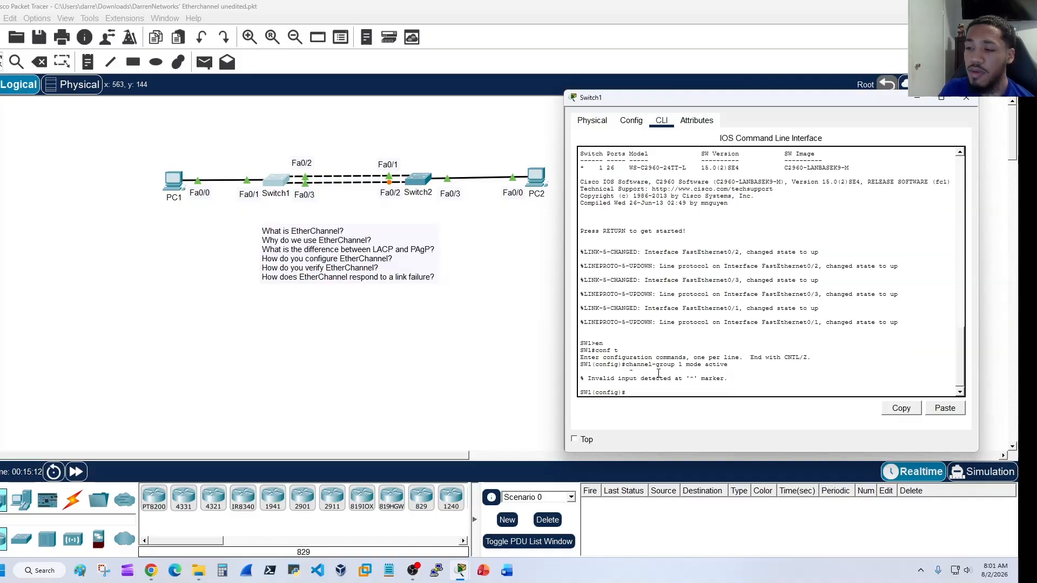
Step: Assign Switch1's interface range fa0/2 - 3 to channel group 1 in LACP active mode
text(intr a)
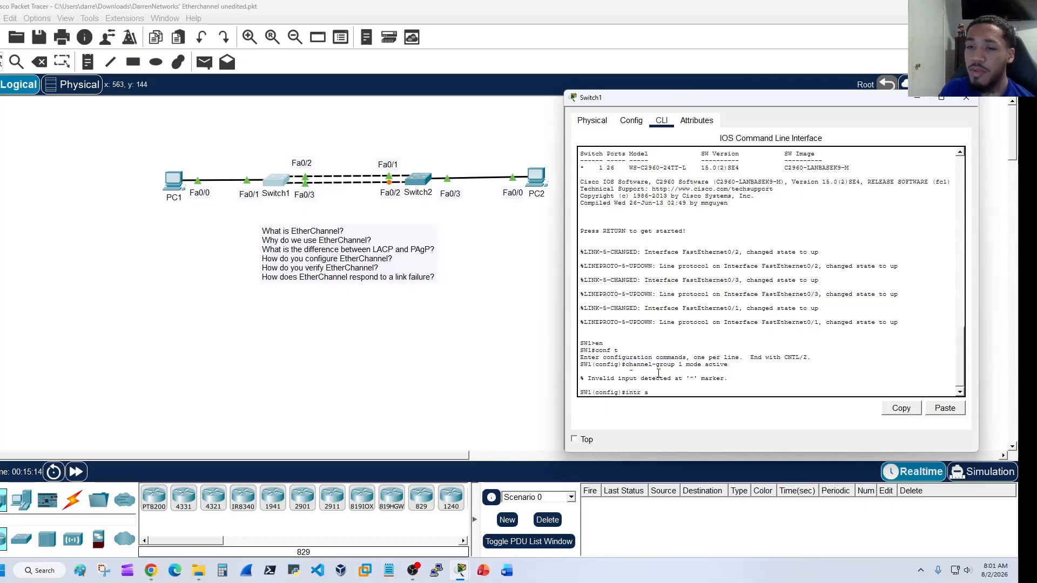
key(BackSpace)
key(BackSpace)
key(BackSpace)
key(BackSpace)
key(BackSpace)
key(BackSpace)
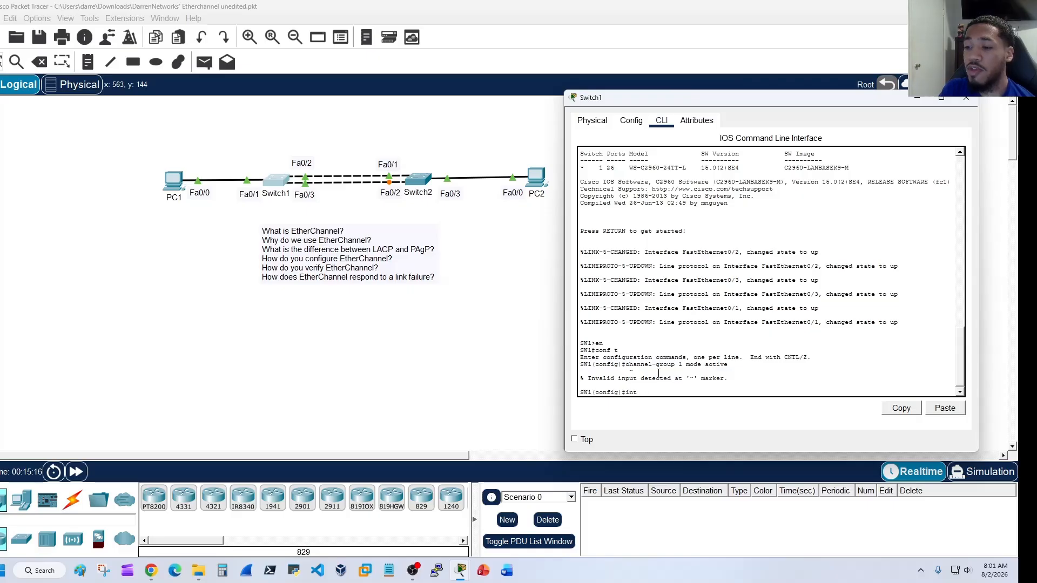
text(range fa0/2 - 3)
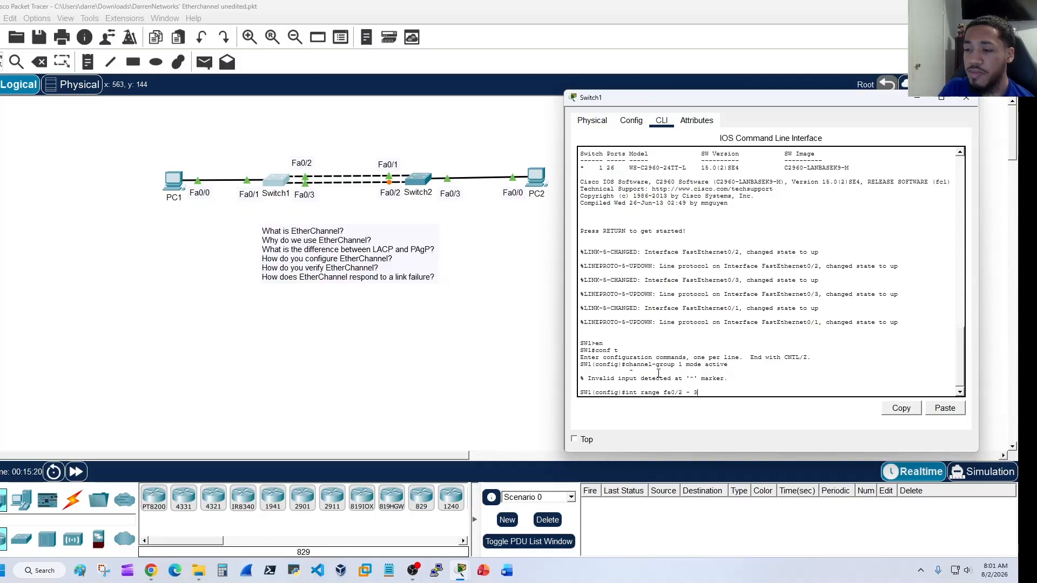
key(Return)
key(Up)
key(Up)
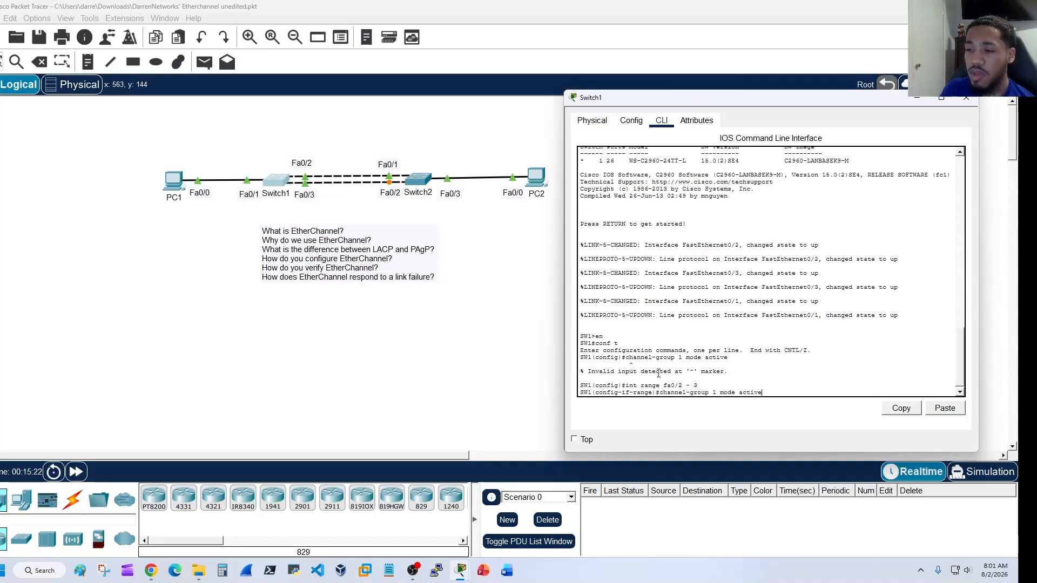
key(Return)
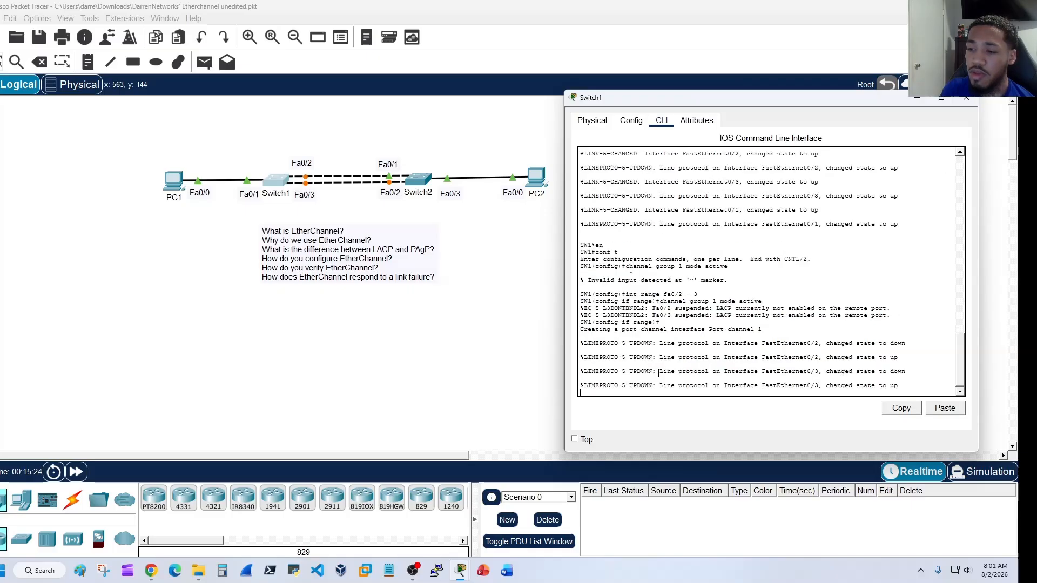
key(Return)
Step: Enter interface configuration for port-channel 1 (po1) on Switch1 and set its switchport mode to trunk
text(in)
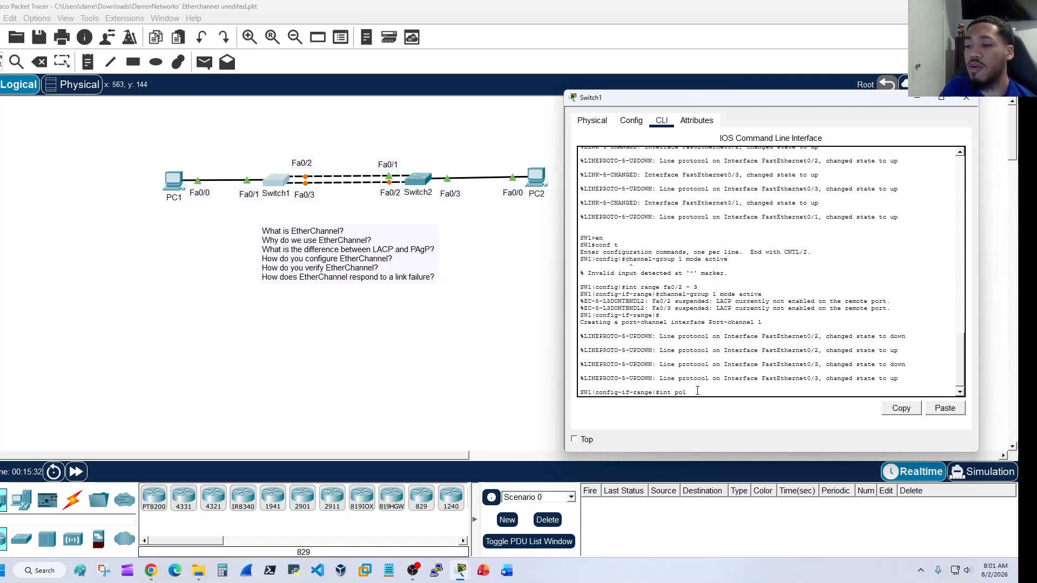
text(t po1)
key(Return)
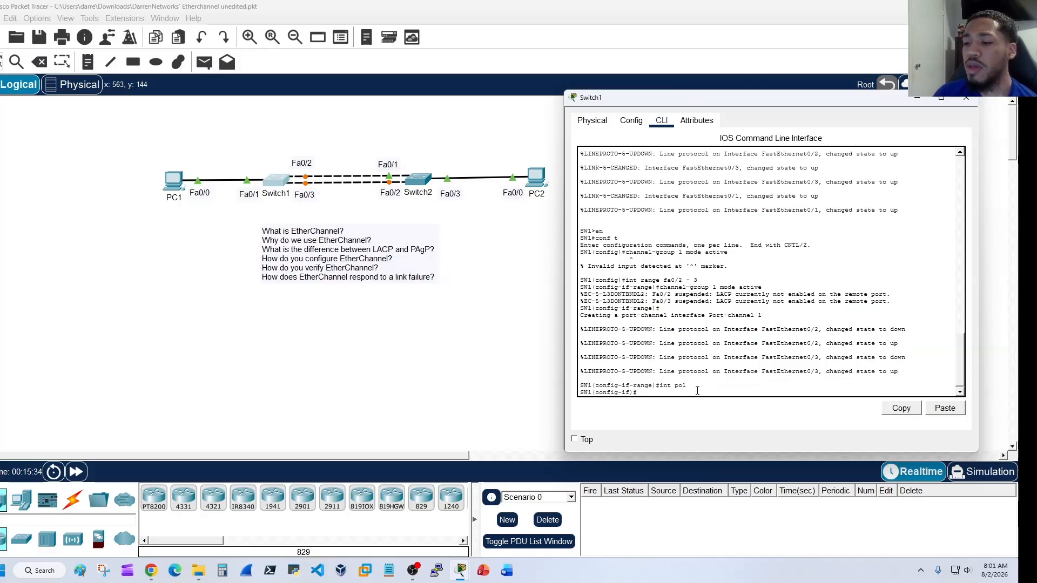
text(switchpor)
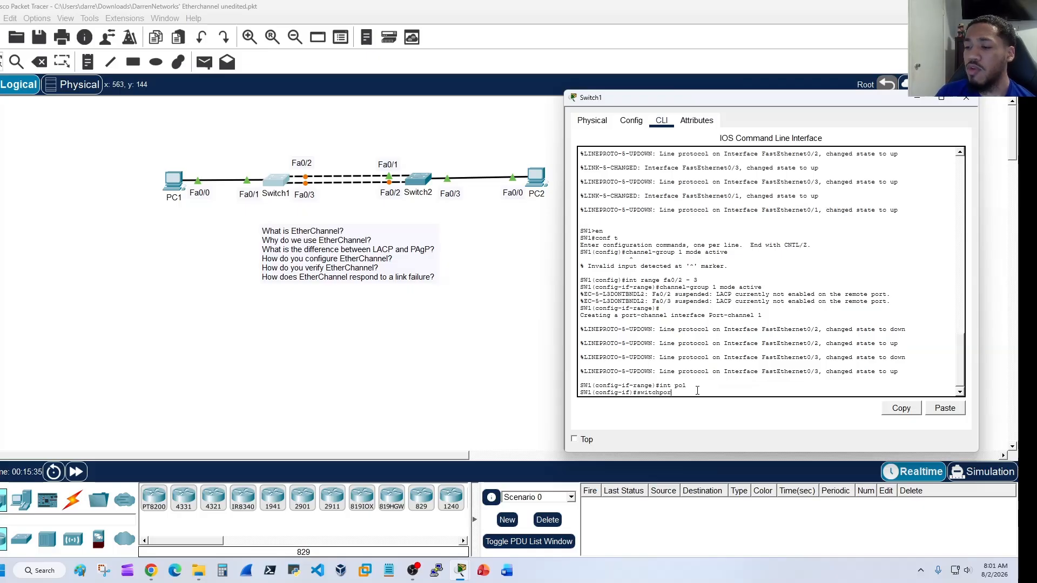
text(t mode trunk)
key(Return)
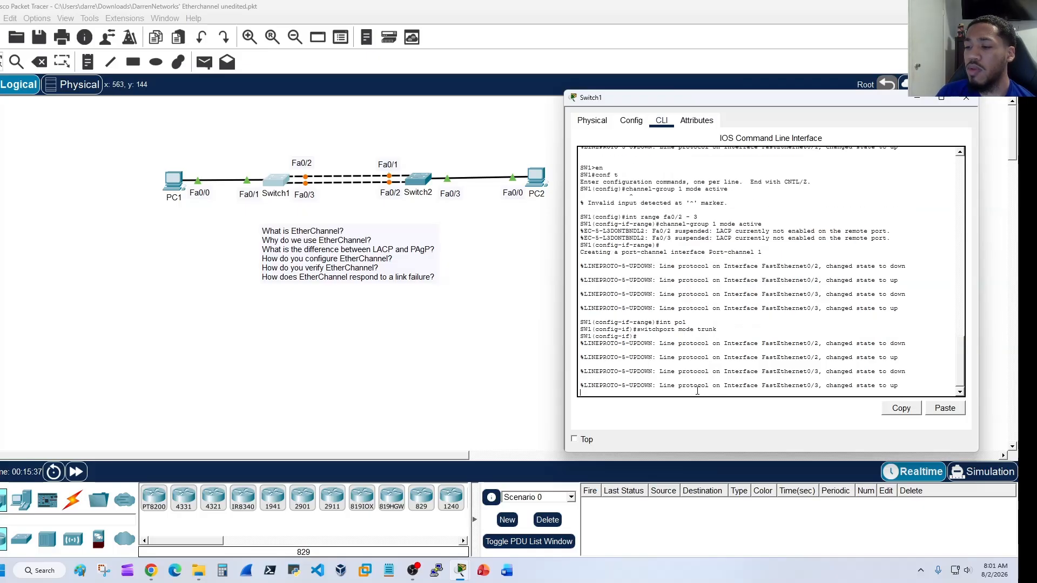
Step: Restrict the trunk on Switch1's port-channel 1 to allowed VLAN 10
text(sw tru)
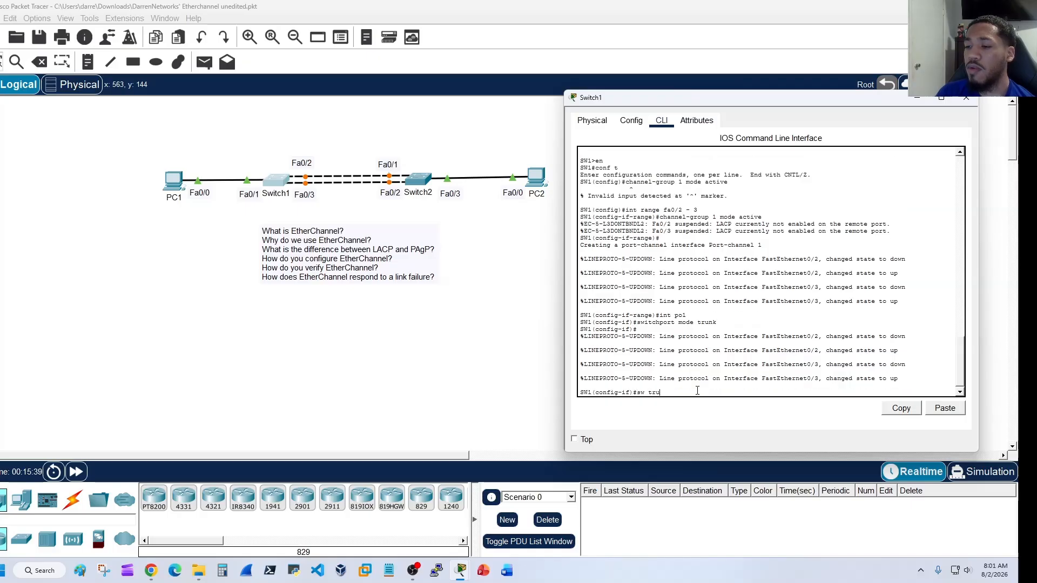
text(nk allow )
text(d vlan 10)
key(Return)
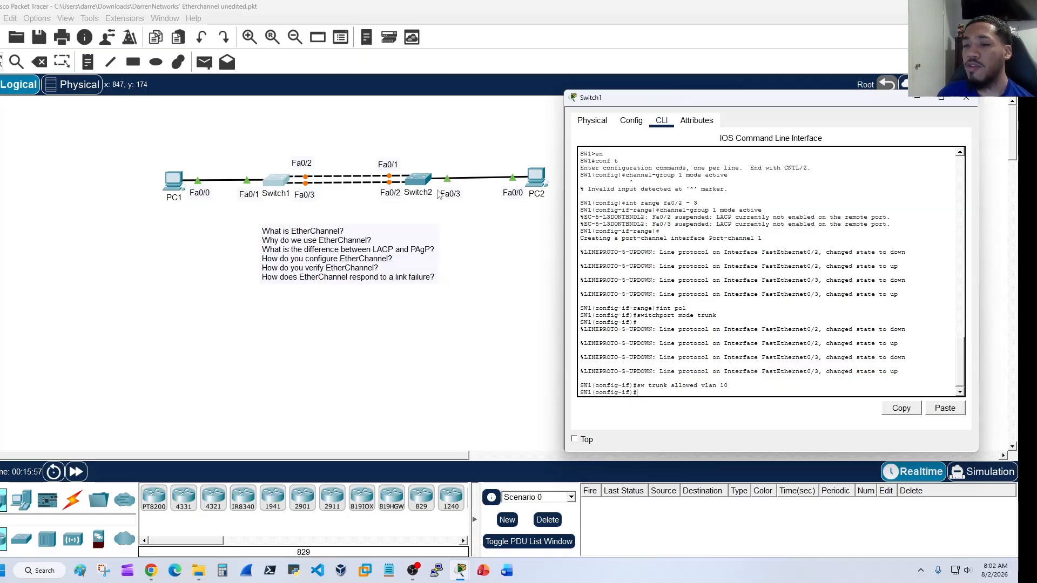
Step: Open Switch2's command line and enter global configuration mode through privileged EXEC mode
click(423, 183)
drag(425, 107, 720, 102)
click(685, 116)
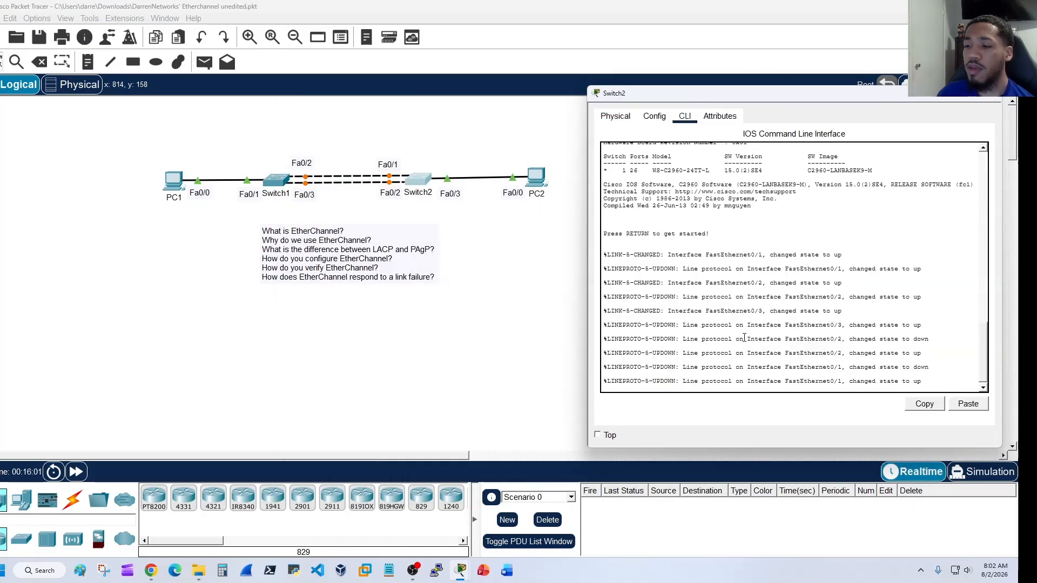
key(Return)
text(en)
key(Return)
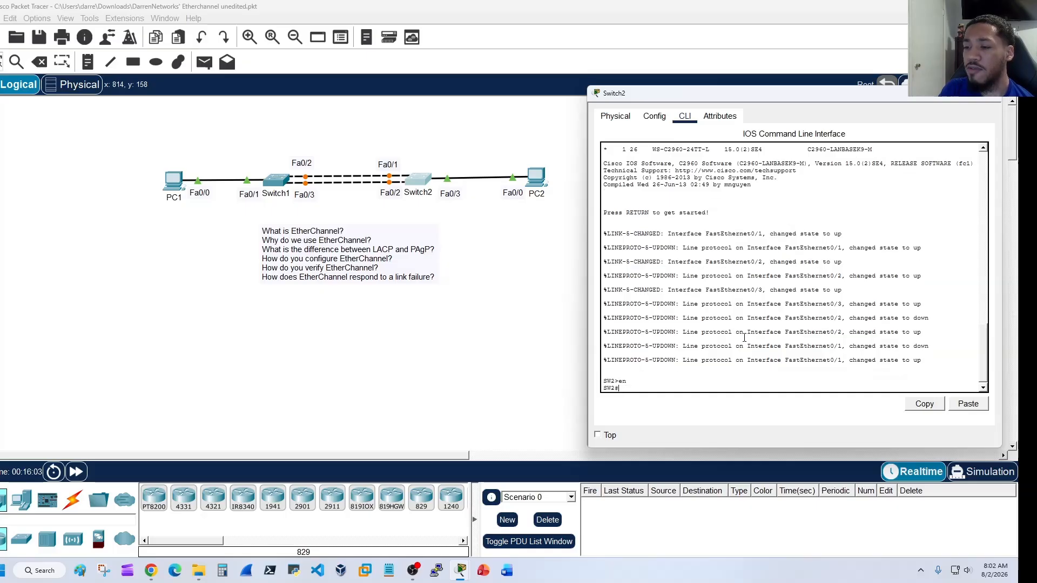
text(conf t)
key(Return)
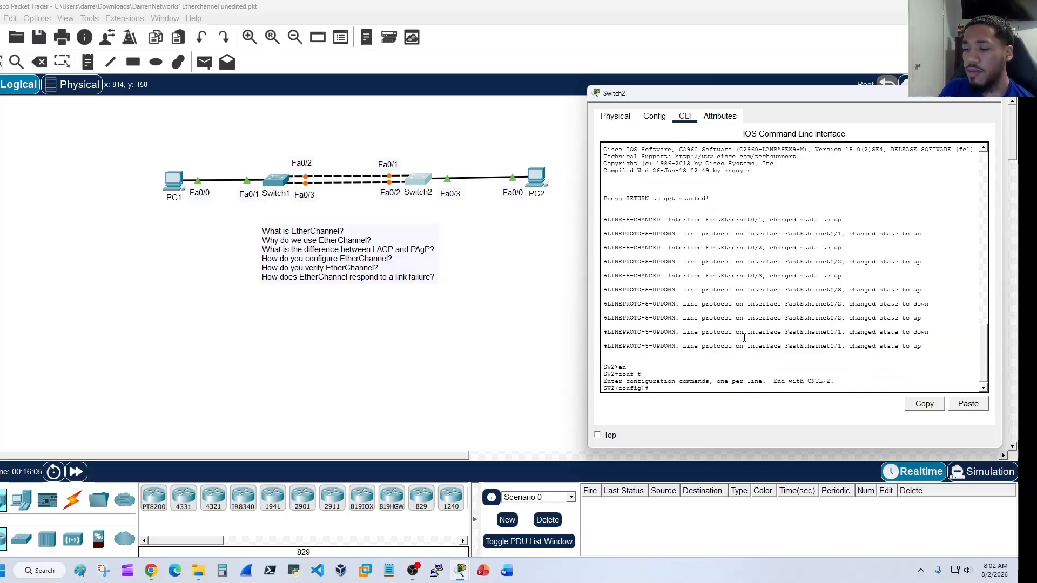
Step: Assign Switch2's interface range fa0/1 - 2 to channel group 1 in LACP active mode
text(int range)
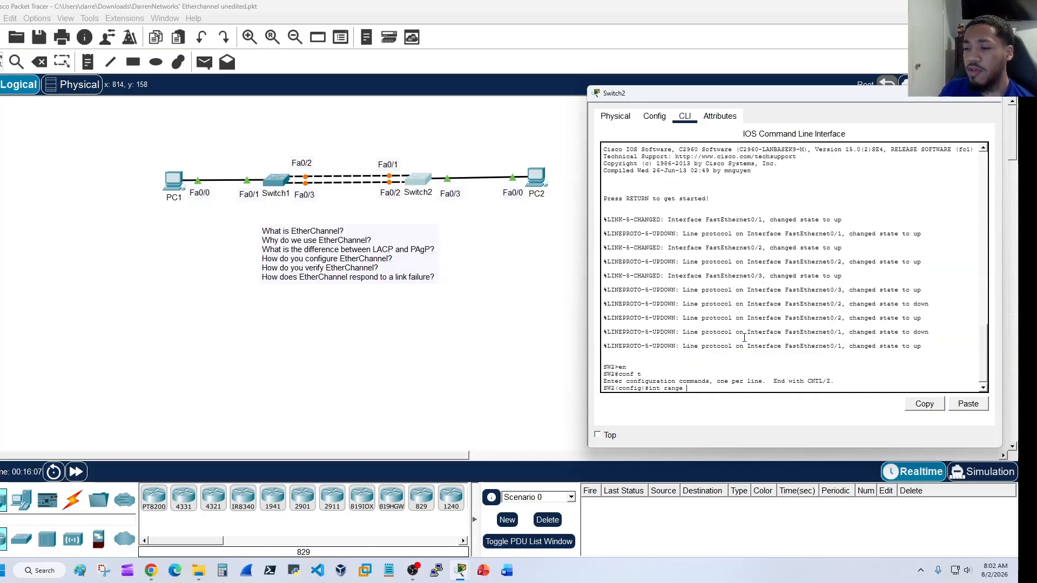
text( fa0/1)
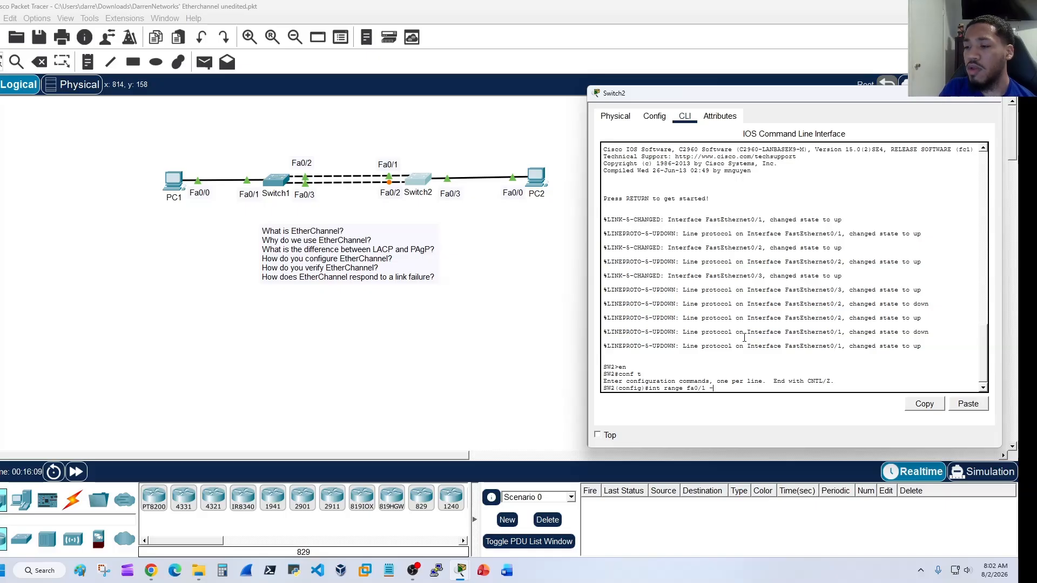
text( - 2)
key(Return)
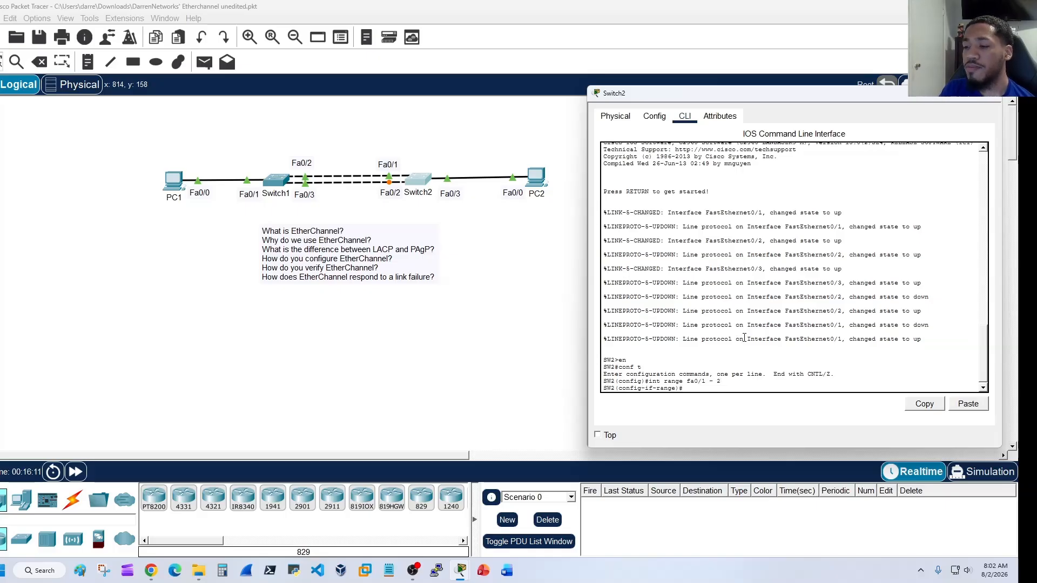
text(channel-group 1 mode ac)
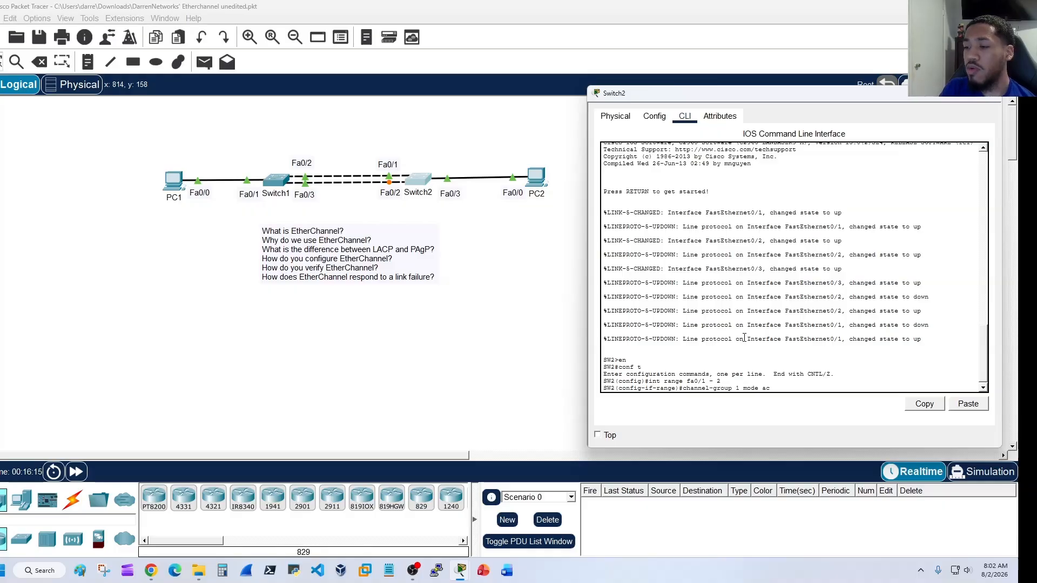
text(tive)
key(Return)
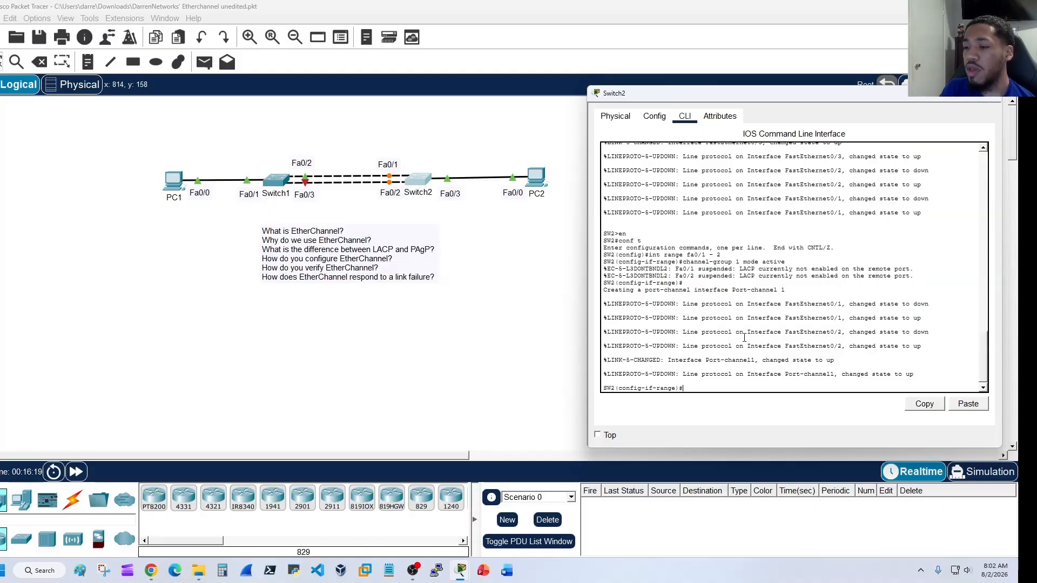
Step: Enter interface configuration for port-channel 1 (po1) on Switch2 and set its switchport mode to trunk
text(int pc)
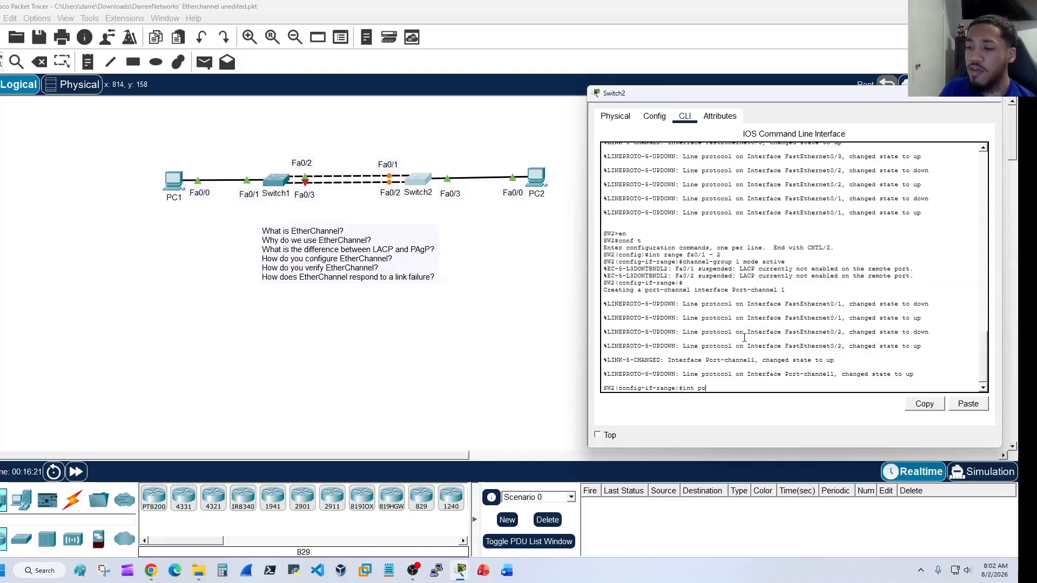
text(1)
key(Return)
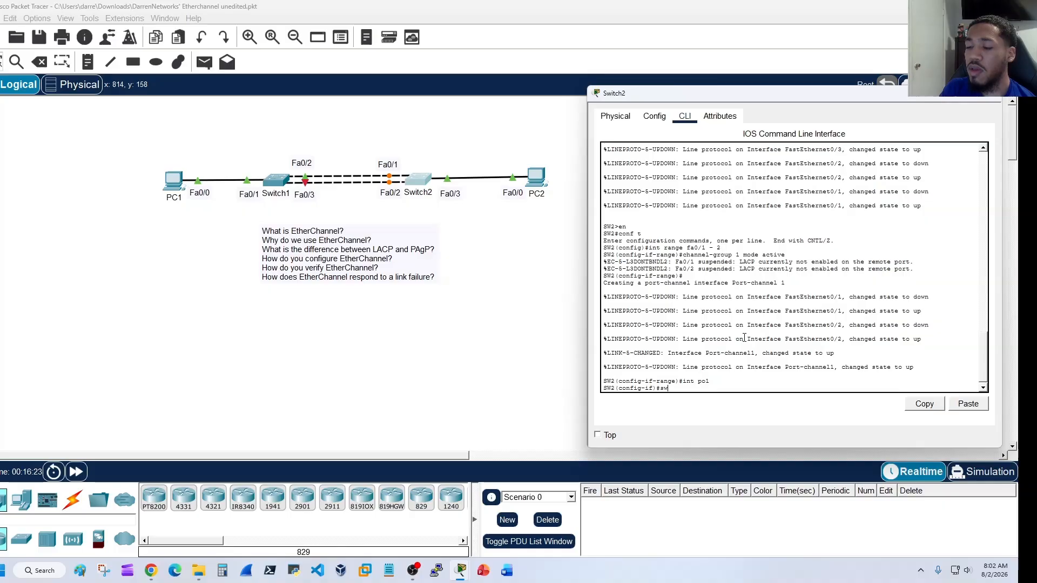
text(sw mode trunk)
key(Return)
Step: Restrict the trunk on Switch2's port-channel 1 to allowed VLAN 10
text(sw tur)
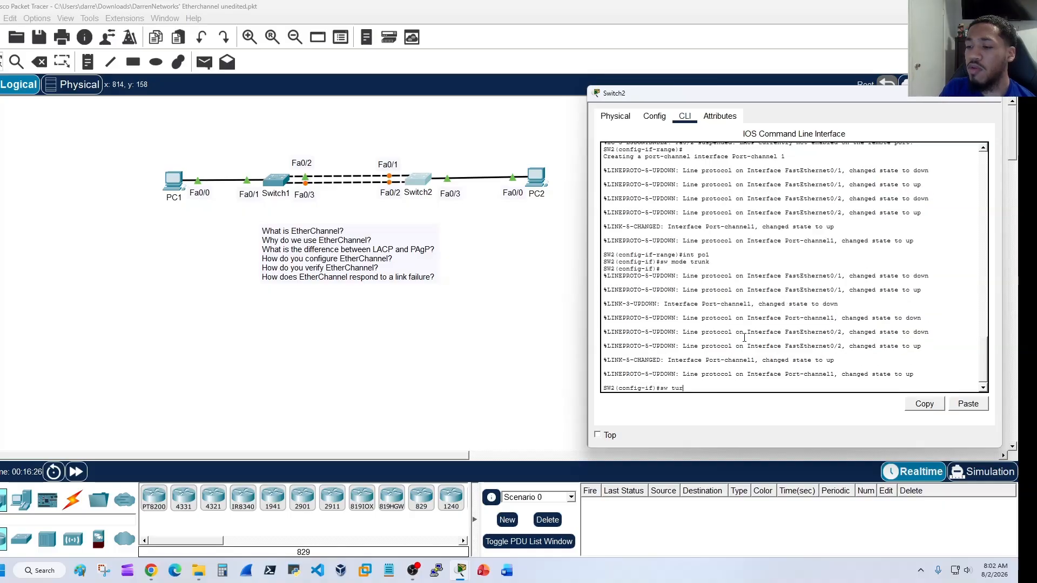
key(BackSpace)
key(BackSpace)
text(runk al)
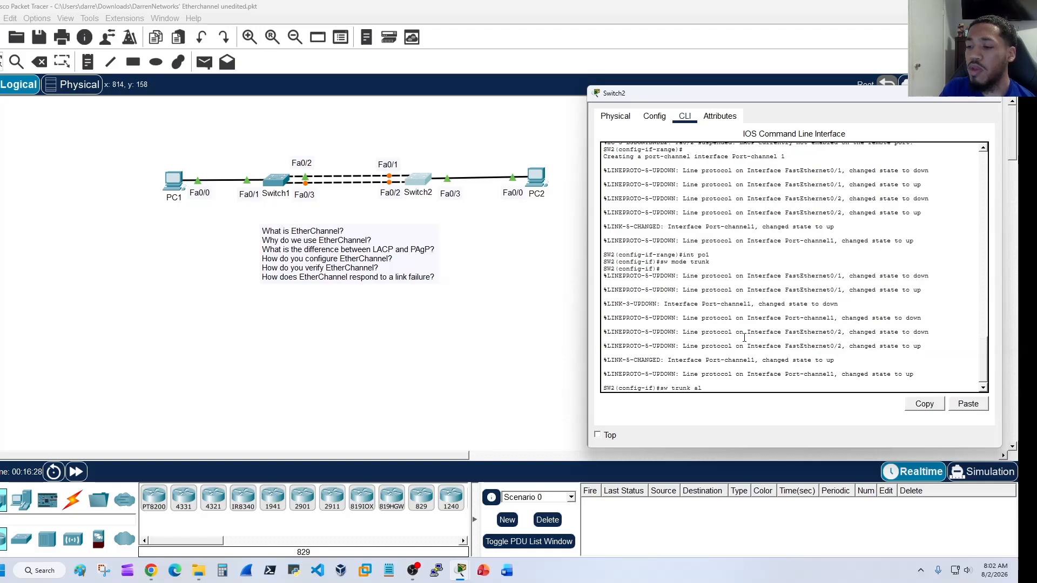
text(lowed vlan 10)
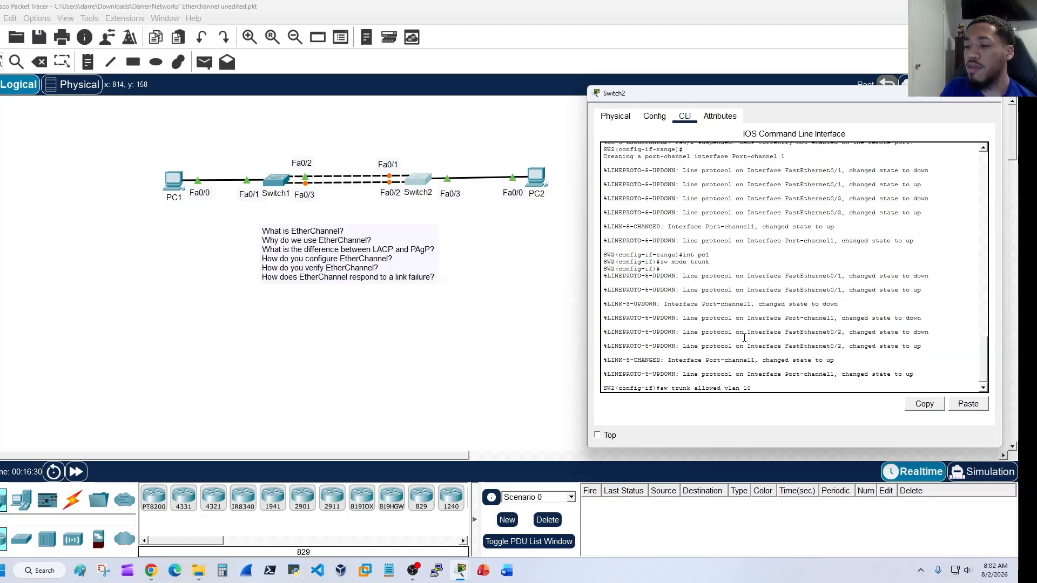
key(Return)
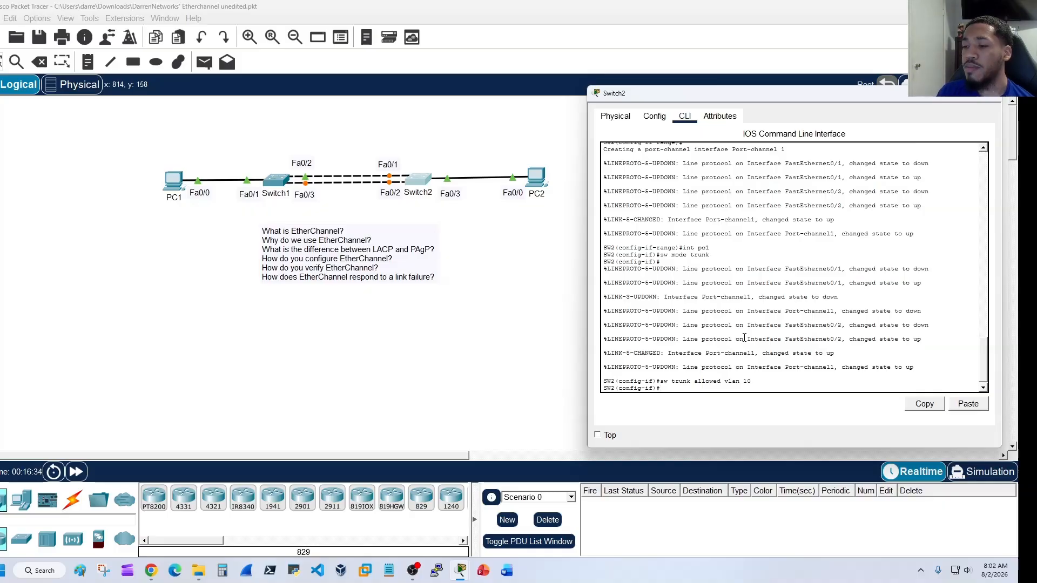
Step: Show the EtherChannel summary on Switch2 from configuration mode and examine the protocol and the port and port-channel flags
text(do)
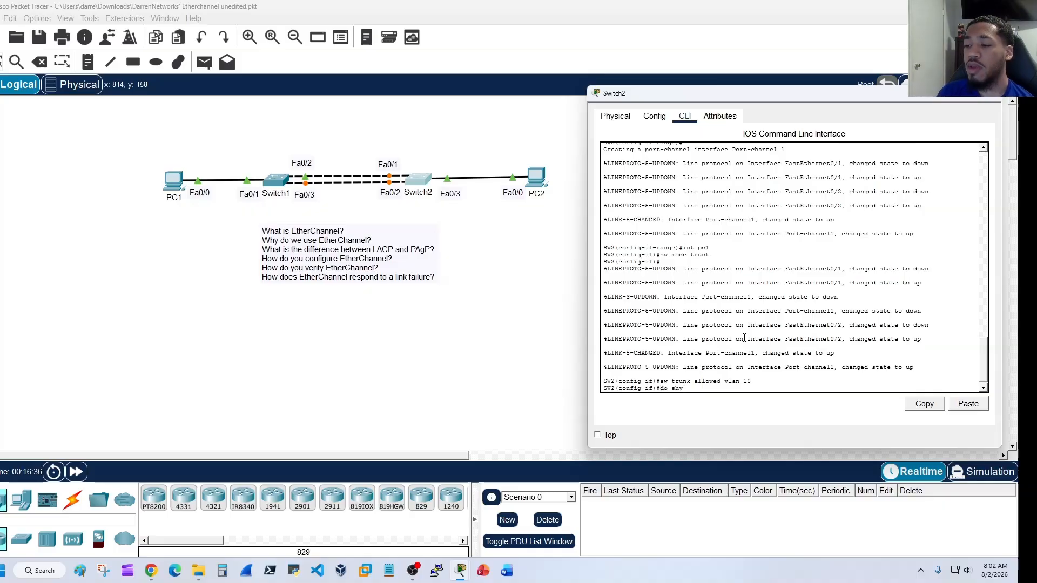
text( shv)
key(BackSpace)
text(ether)
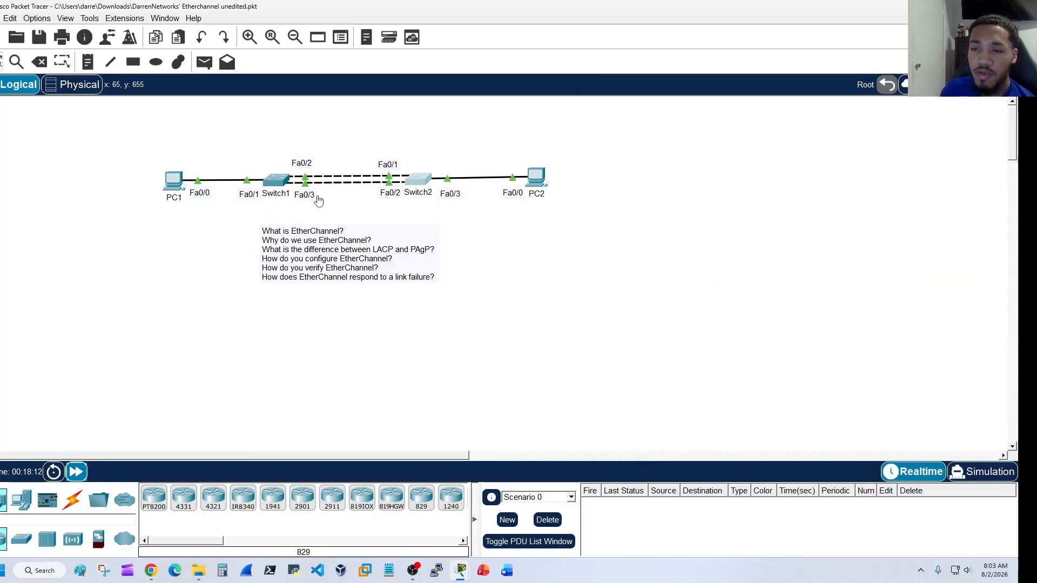
click(419, 181)
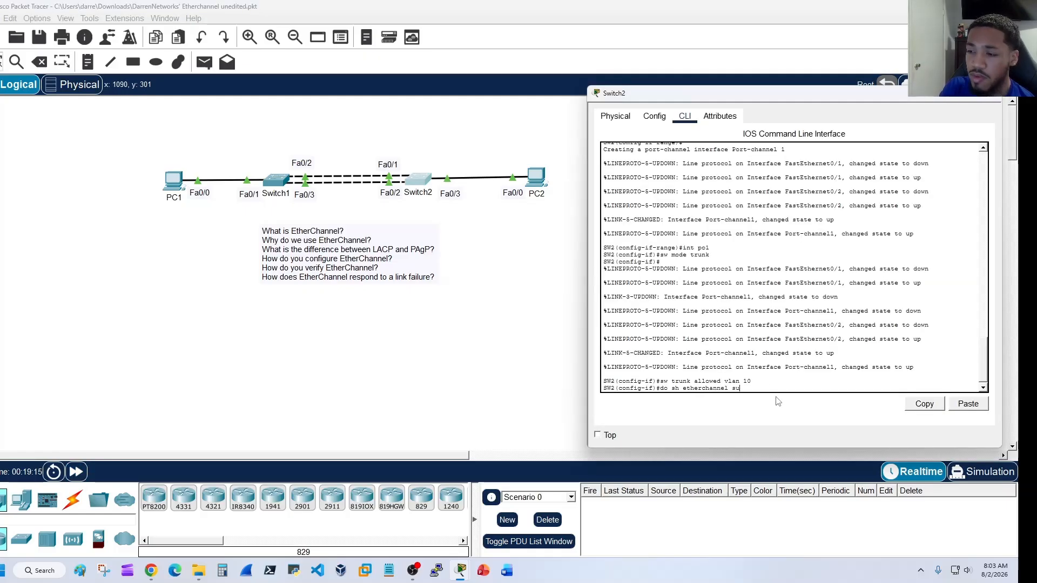
text(el summary)
key(Return)
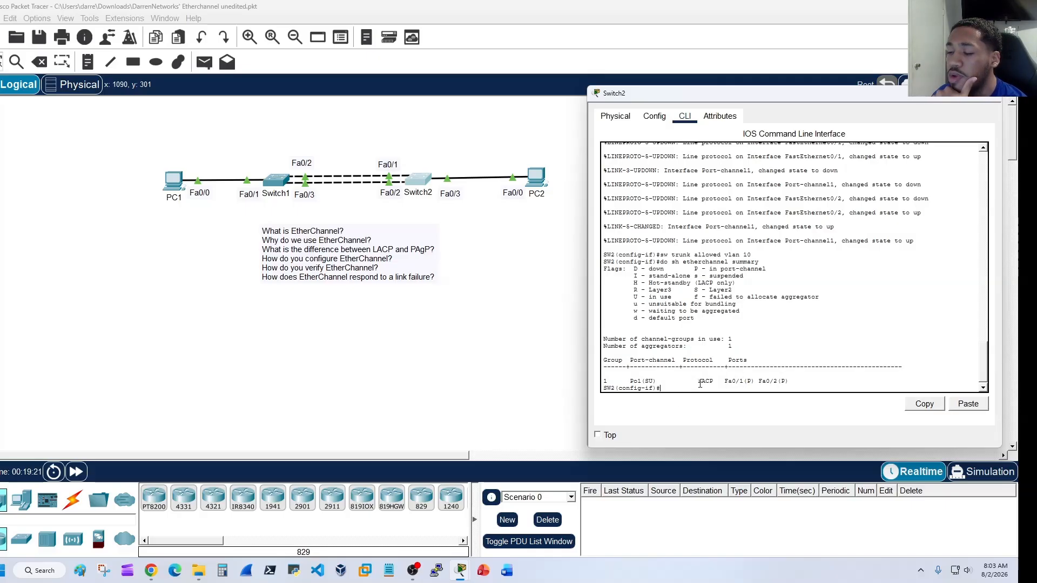
drag(698, 382, 753, 381)
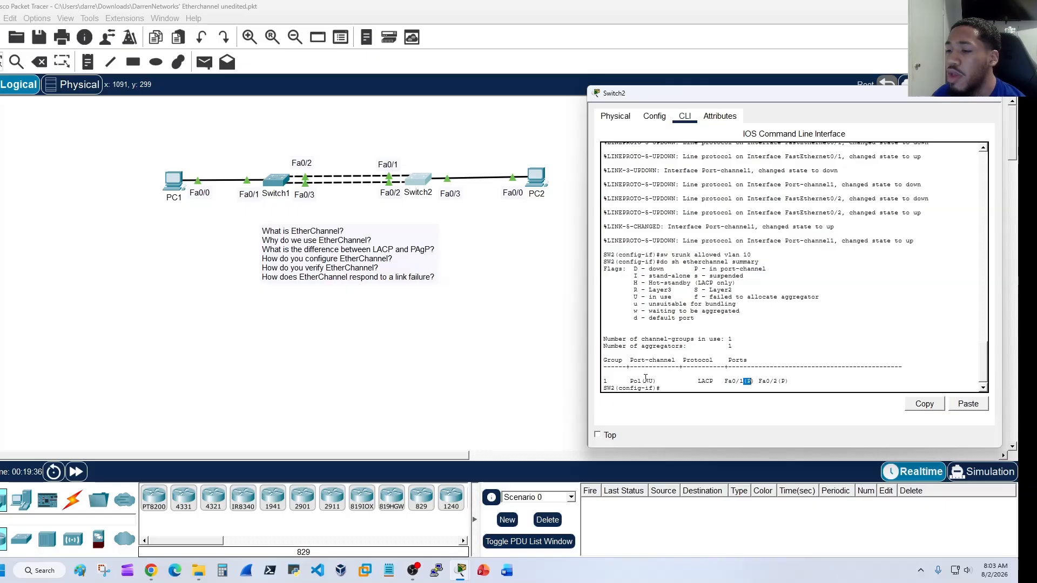
drag(653, 385, 650, 381)
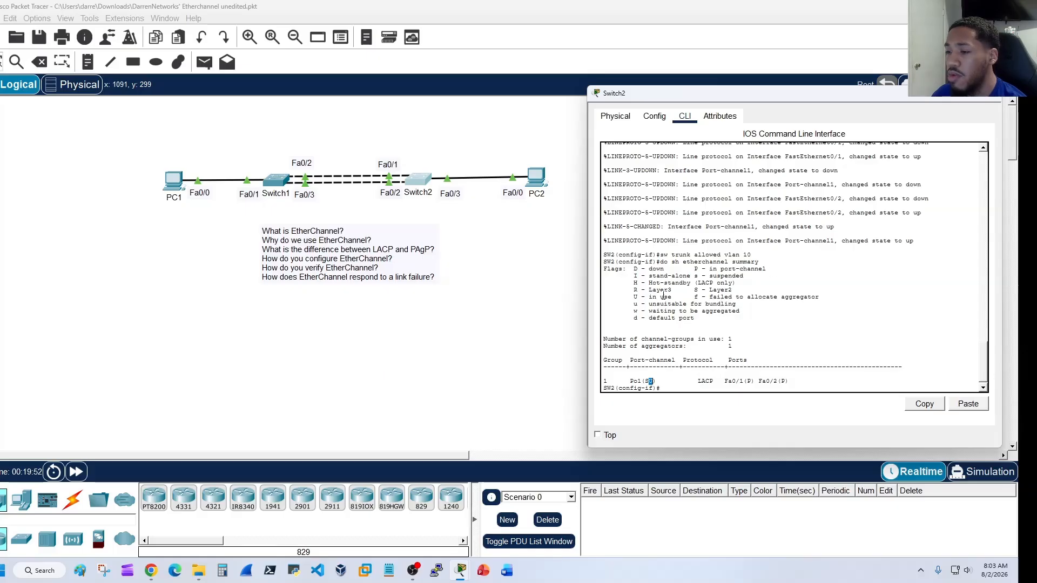
Step: Open Switch1's command line and show its EtherChannel summary from configuration mode
click(273, 185)
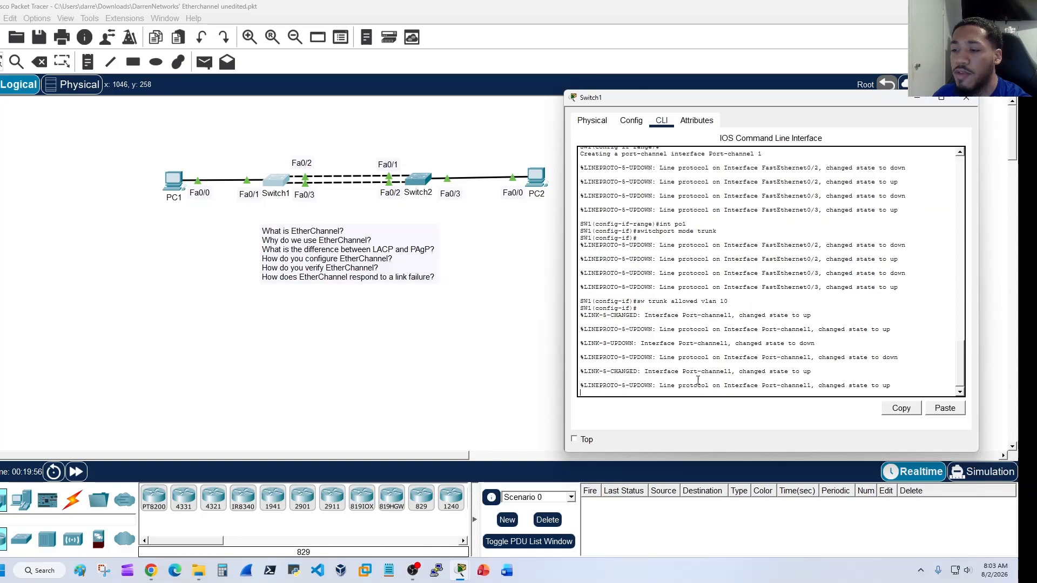
key(Return)
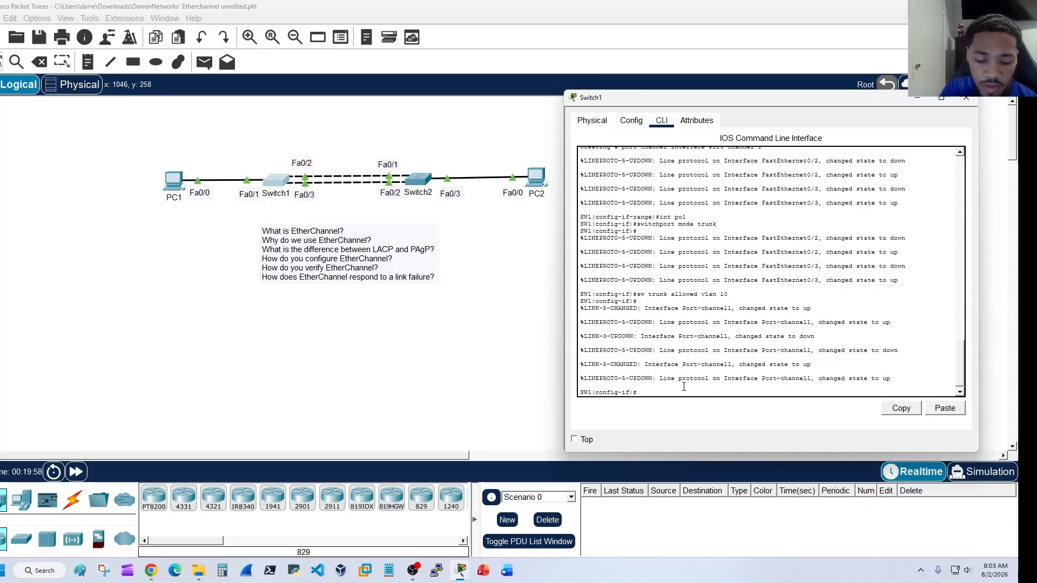
text(do sh eth)
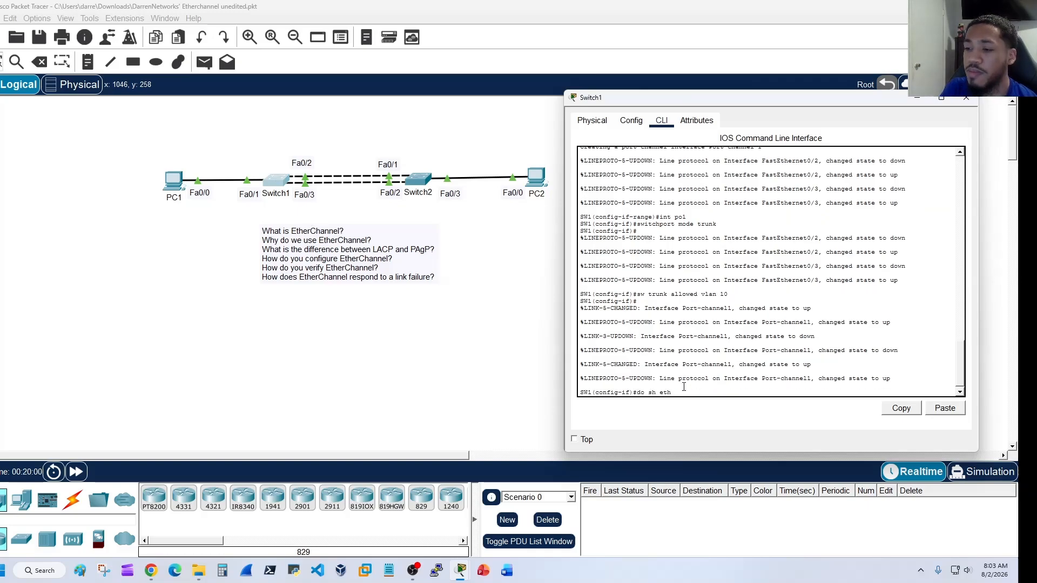
text(erchannel summa)
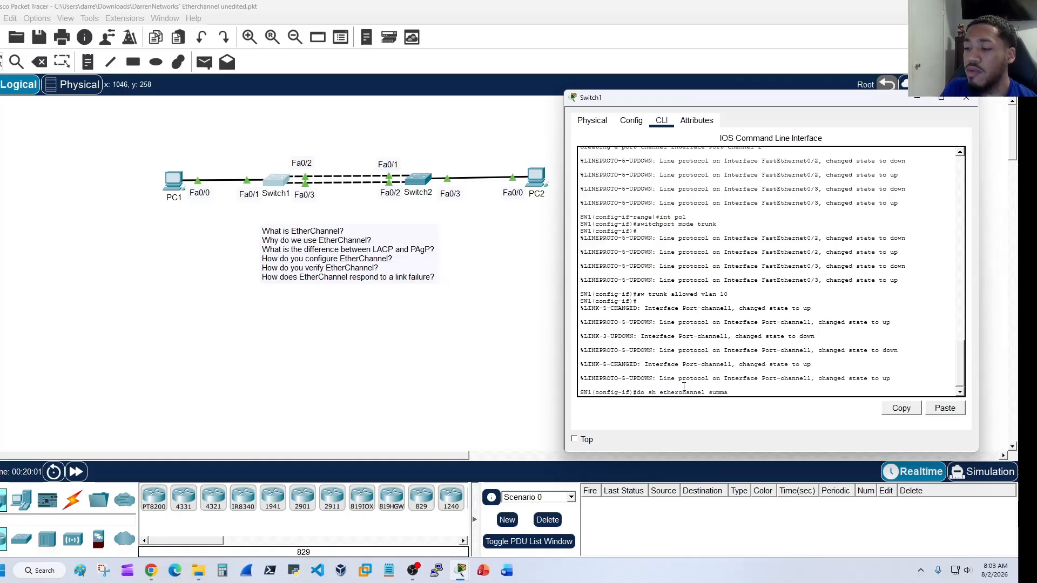
text(ry)
key(Return)
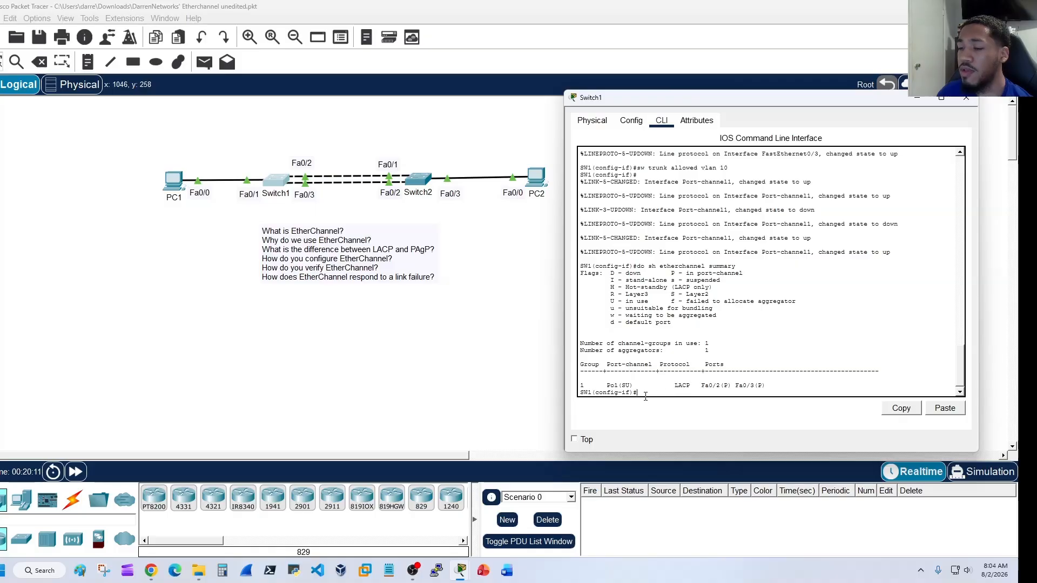
Step: Open PC1's Command Prompt and ping PC2 at 192.168.1.2
click(167, 186)
click(167, 185)
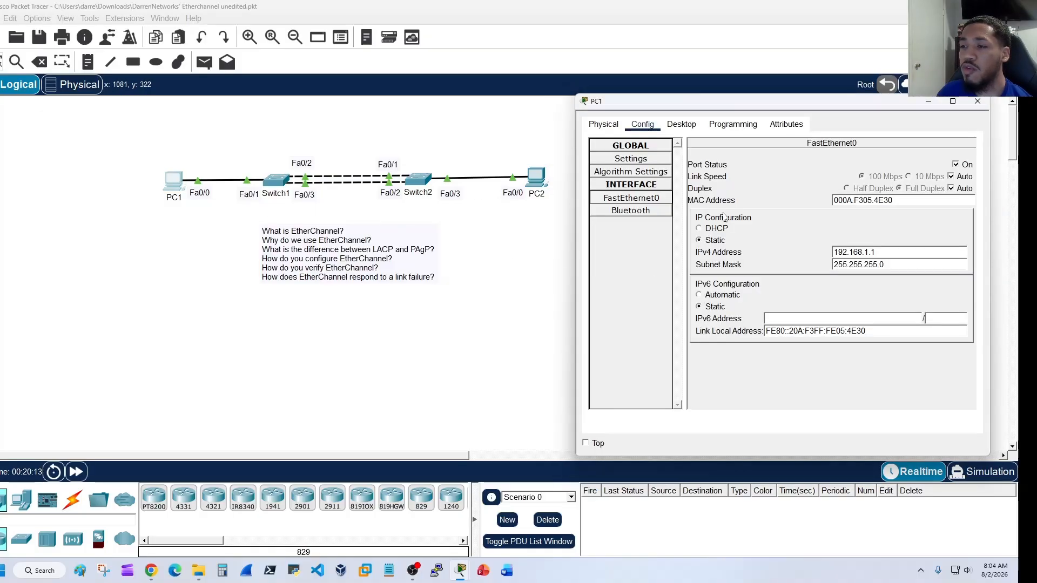
click(681, 123)
click(849, 187)
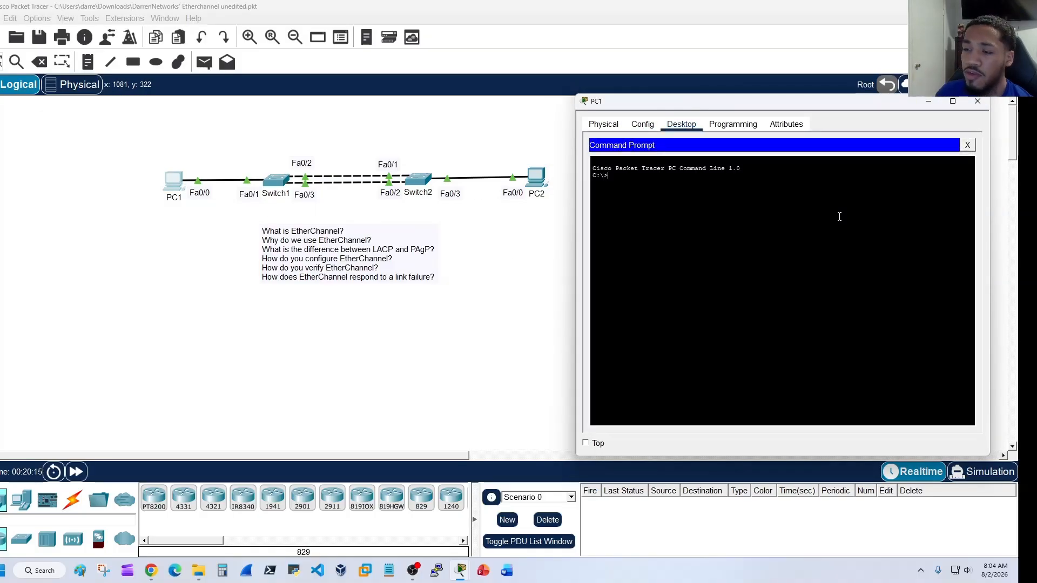
text(ping 19)
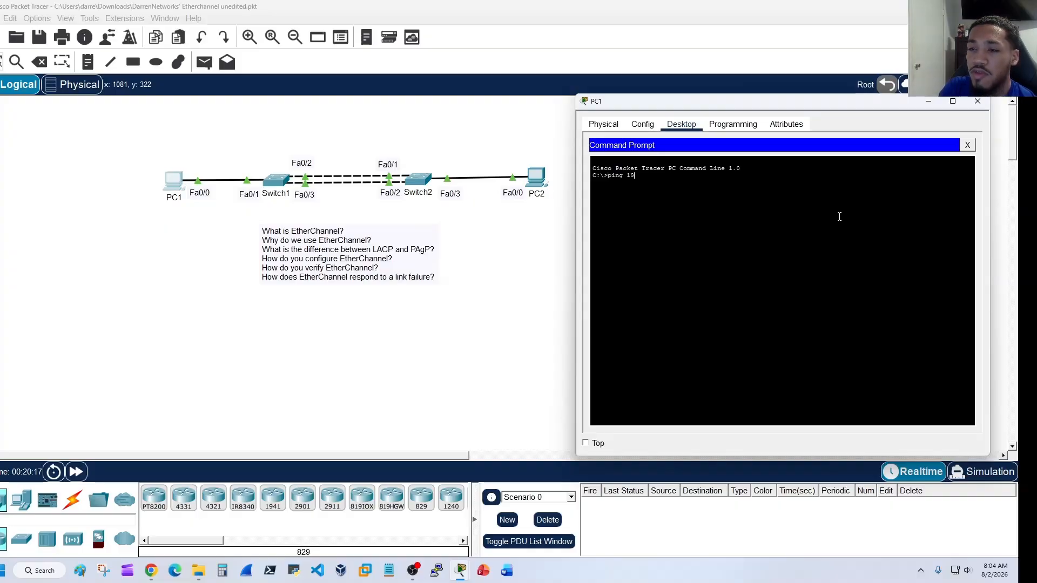
text(2.168.1)
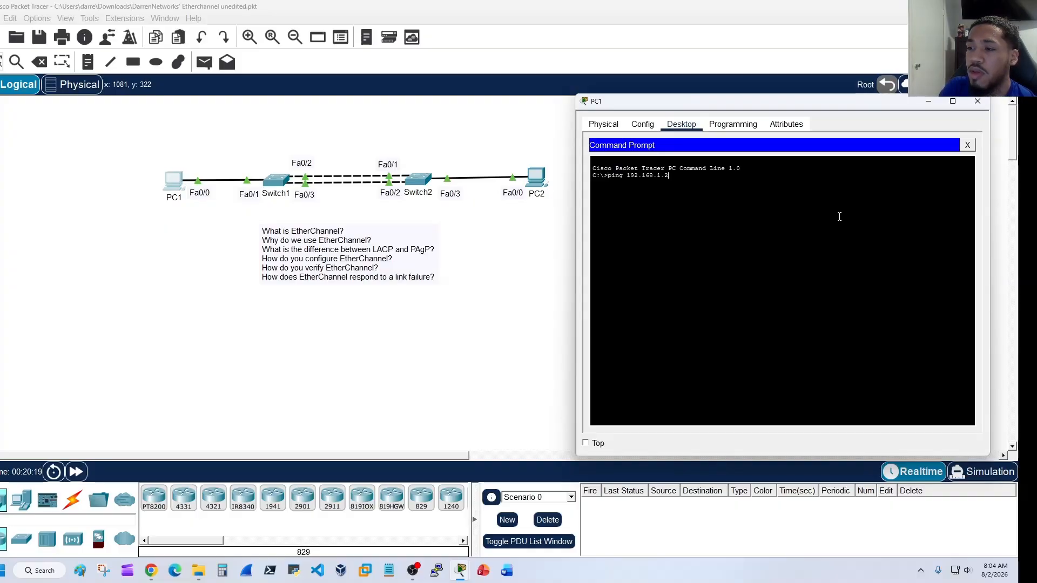
text(.2)
key(Return)
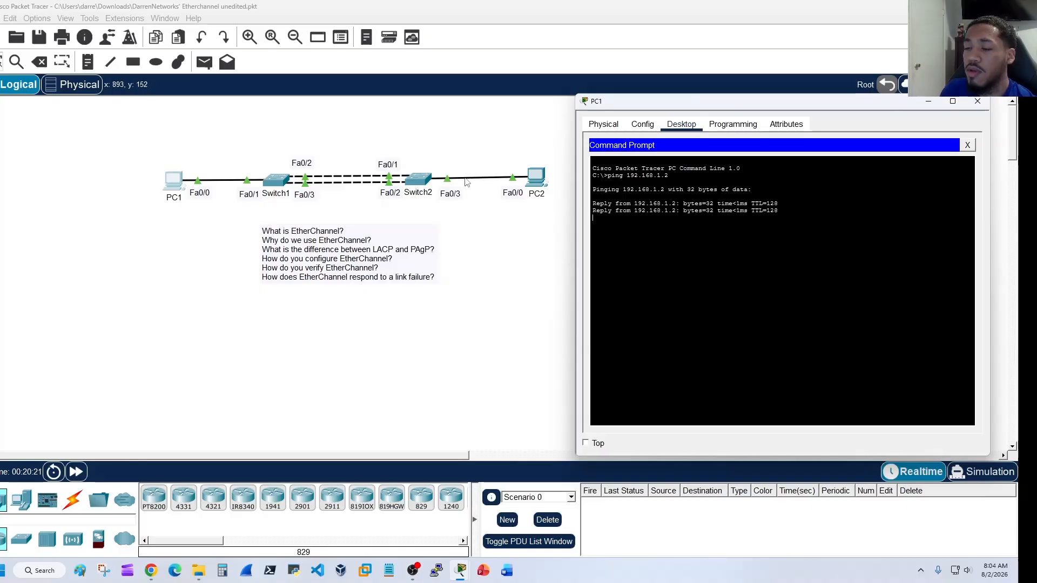
Step: Open PC2's Command Prompt and ping PC1 at 192.168.1.1
click(541, 173)
click(711, 119)
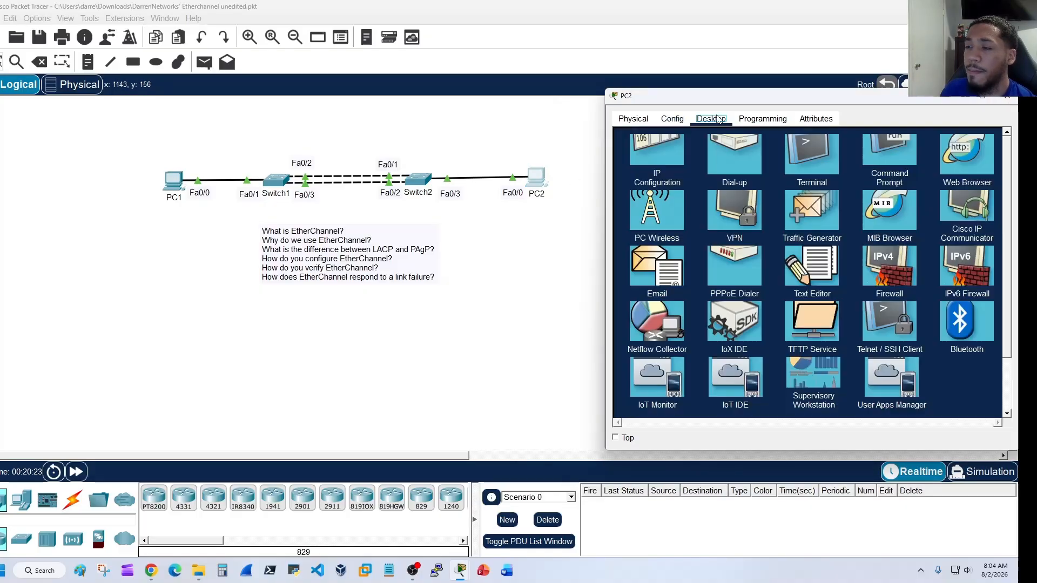
click(852, 188)
text(pi)
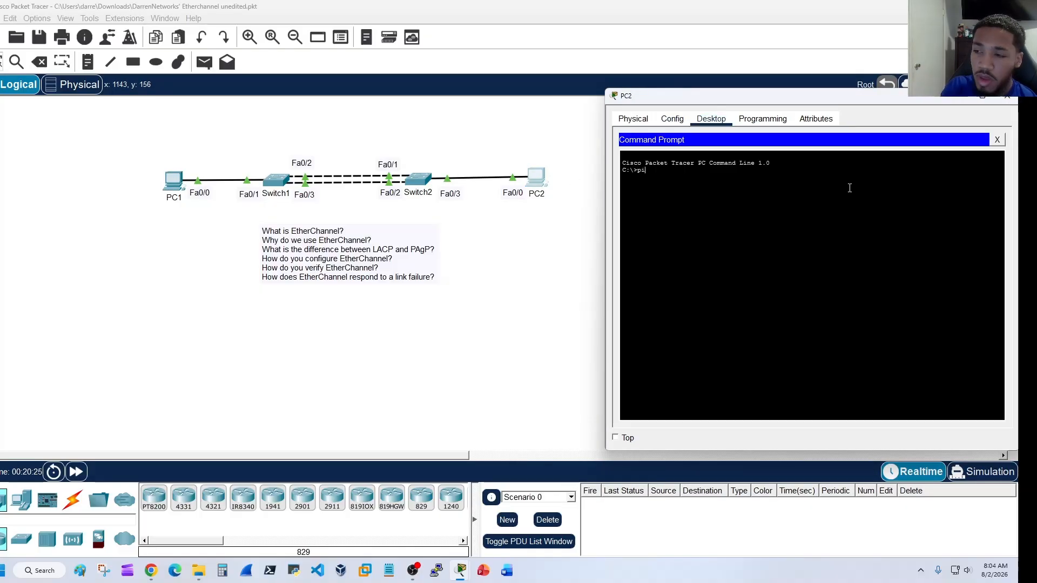
text(ng 192.168.1)
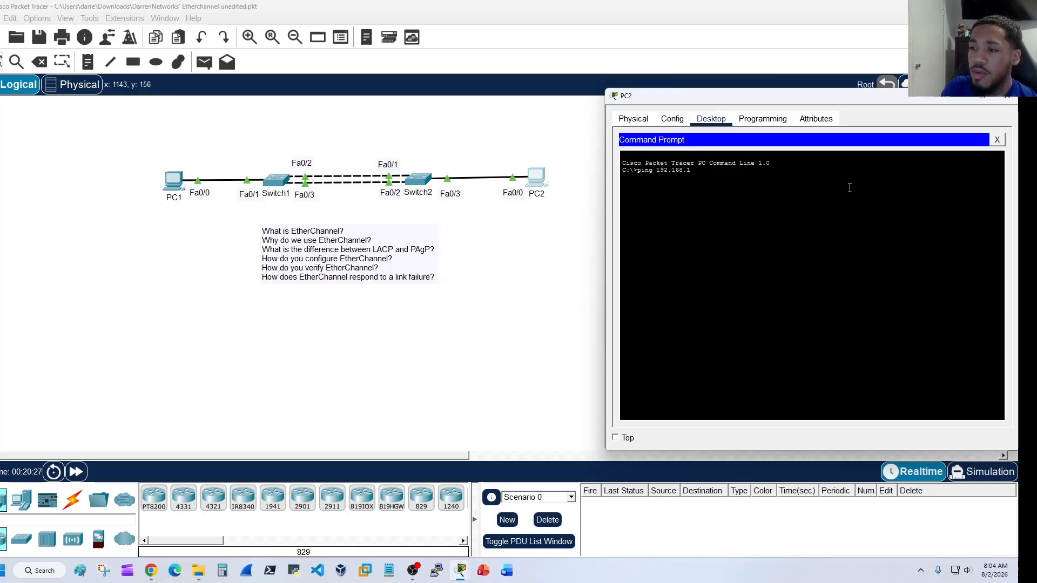
text(.1)
key(Return)
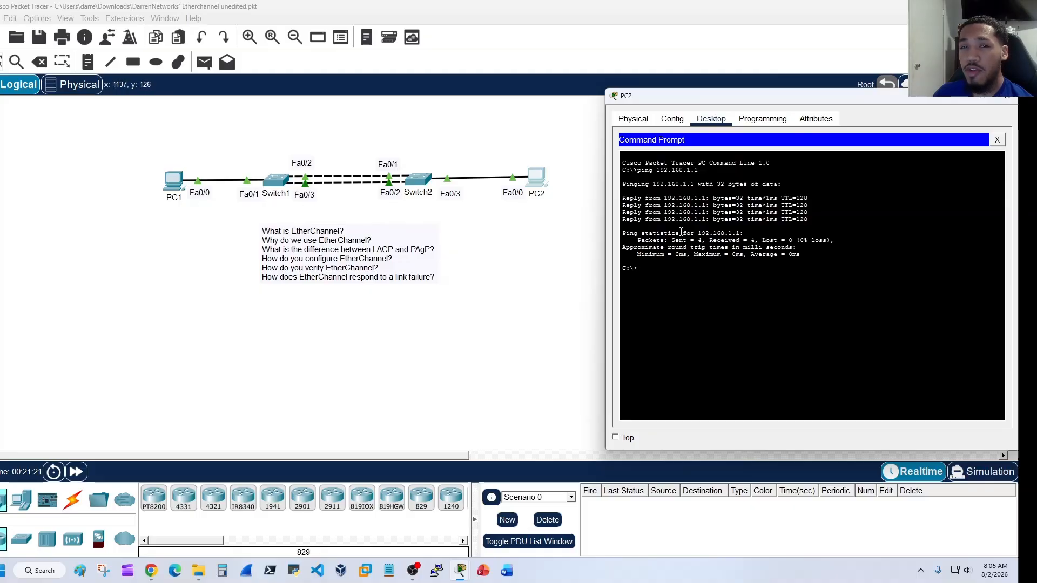
Step: On Switch1, remove channel group 1 from the interface range fa0/2 - 3
click(280, 184)
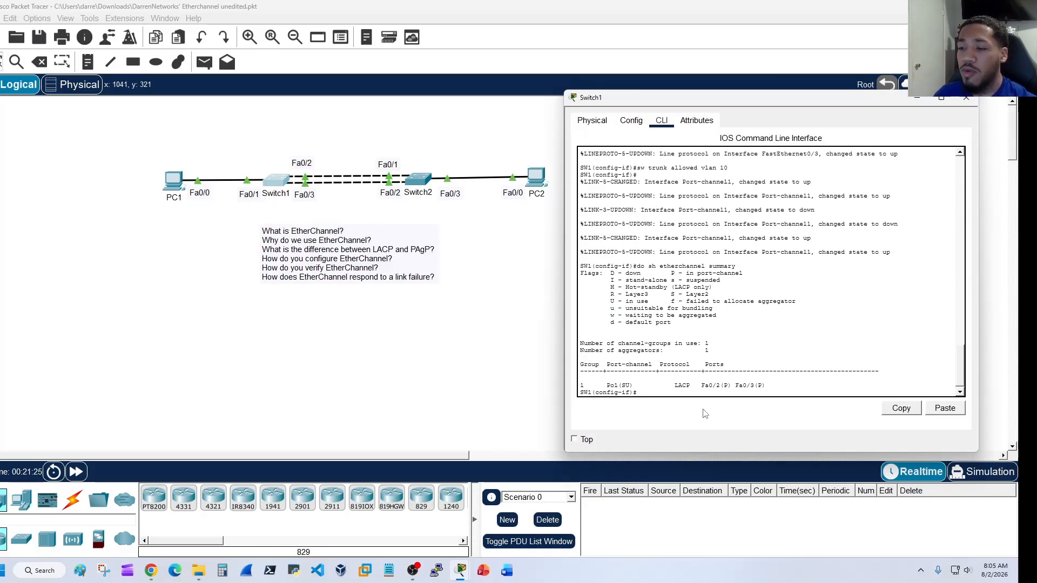
text(i)
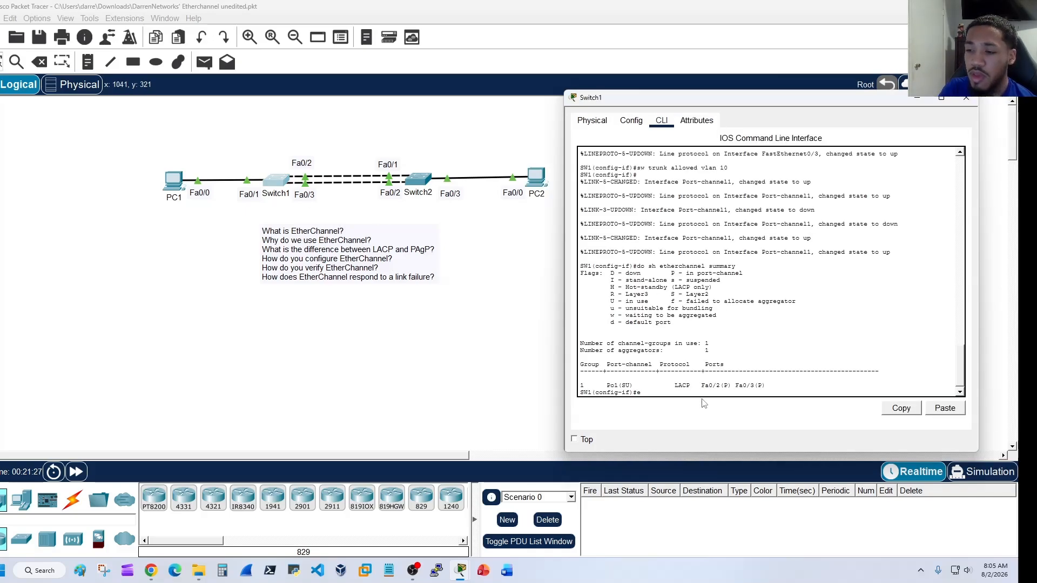
text(nt range fa)
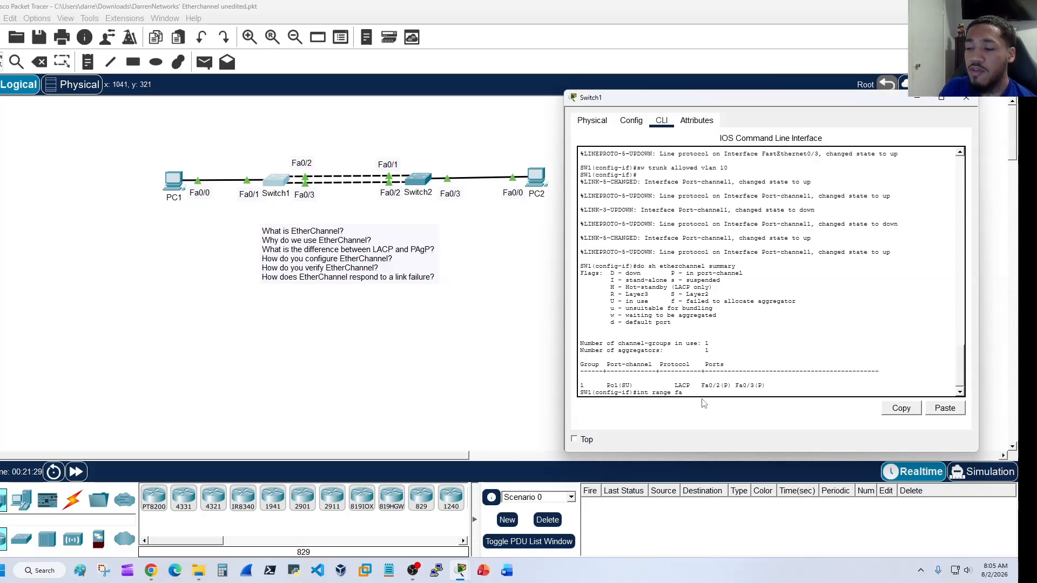
text(0/2 - 3)
key(Return)
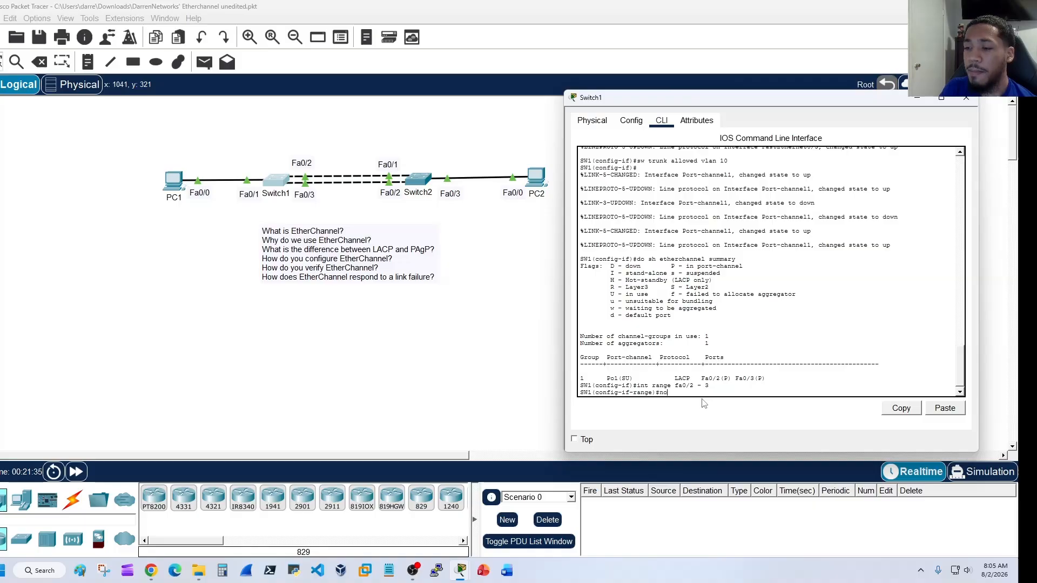
text(channel-group)
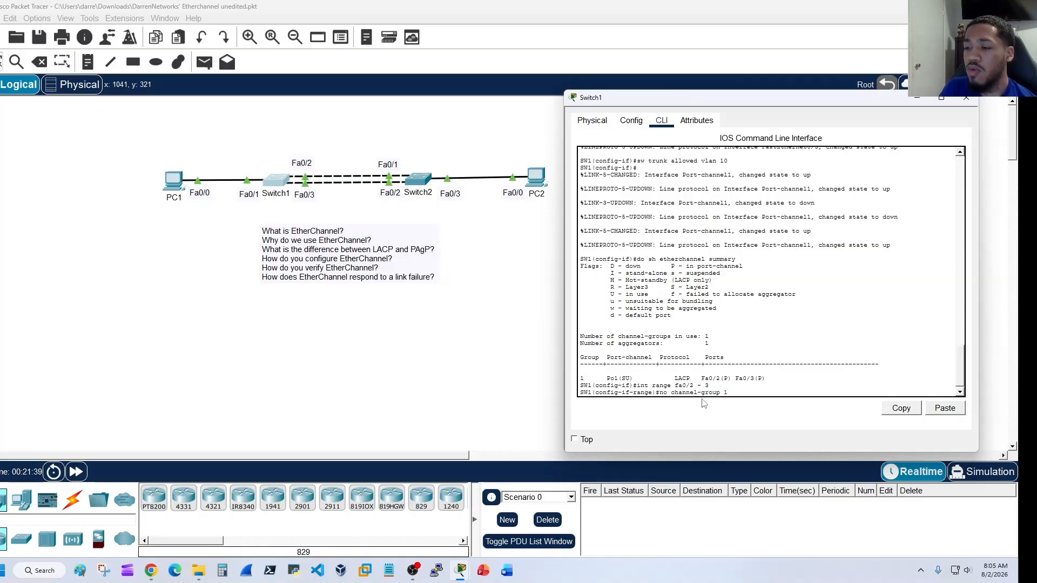
text( 1)
key(Return)
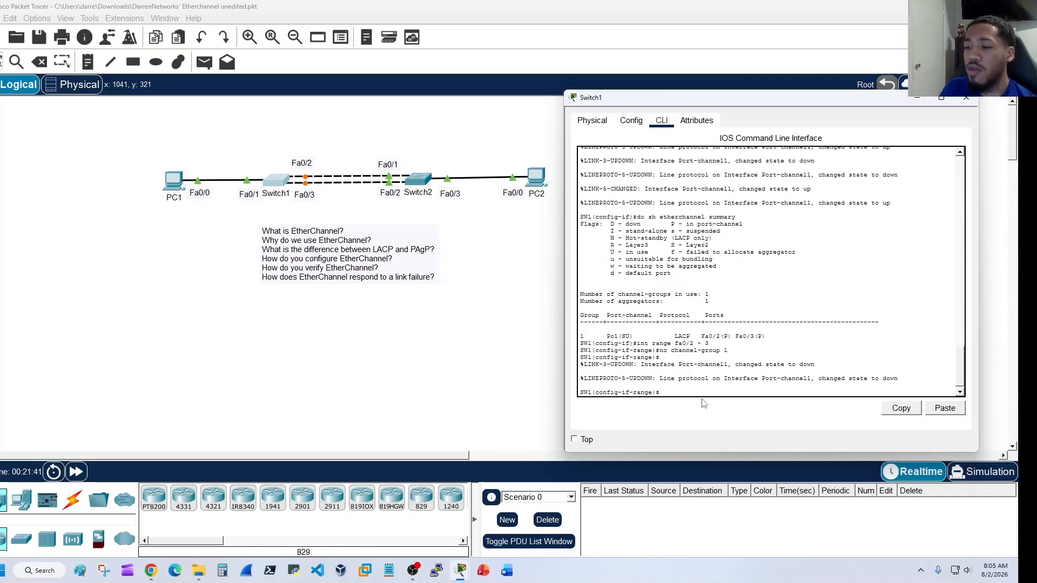
Step: Delete the port-channel 1 (po1) interface from Switch1's configuration
text(if-range)#)
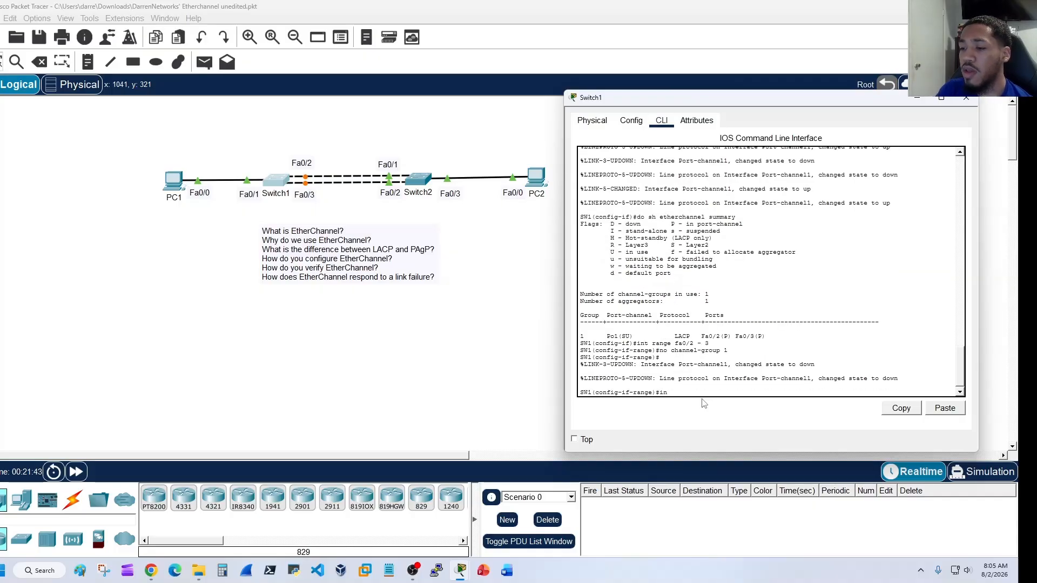
text(no int po)
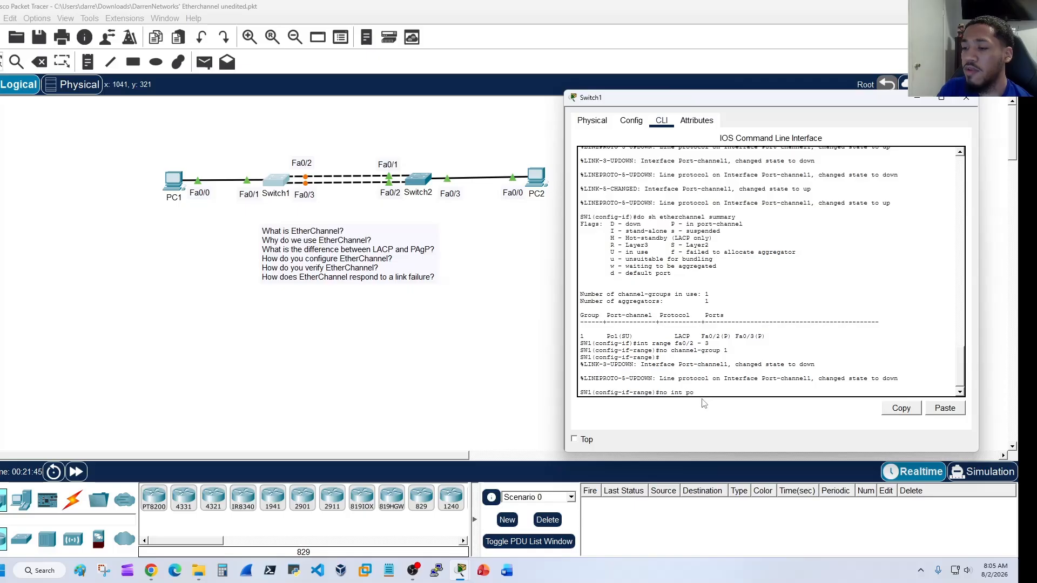
text(1)
key(Return)
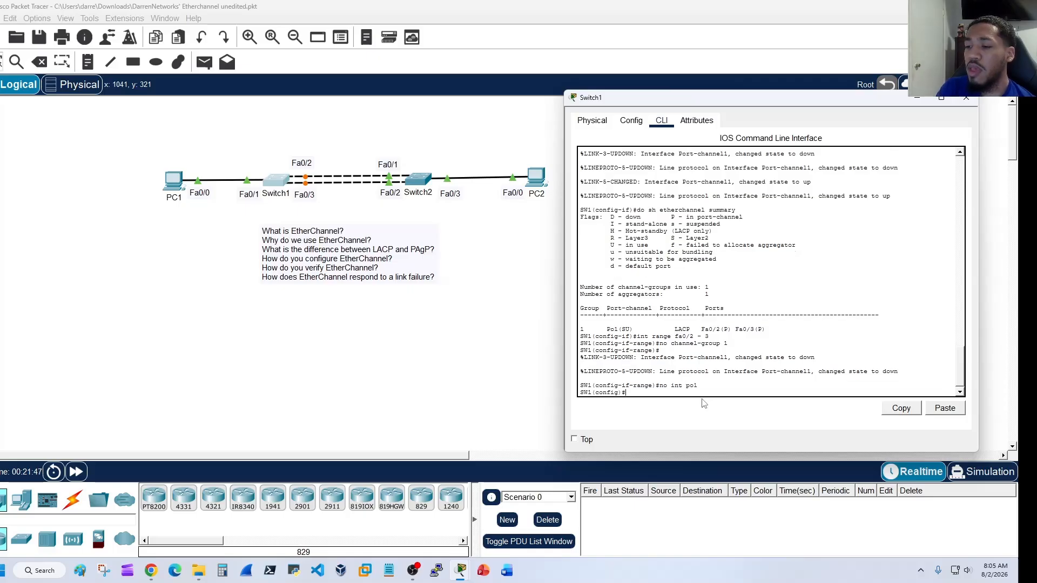
Step: On Switch1, assign the interface range fa0/2 - 3 to channel group 1 in desirable mode
text(int range fa)
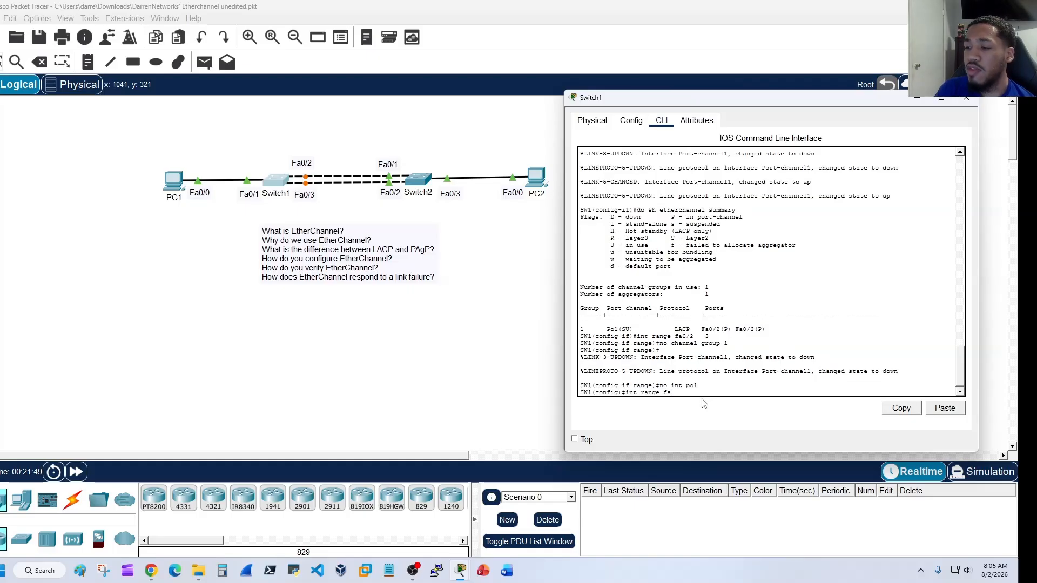
text(0/2 - 3)
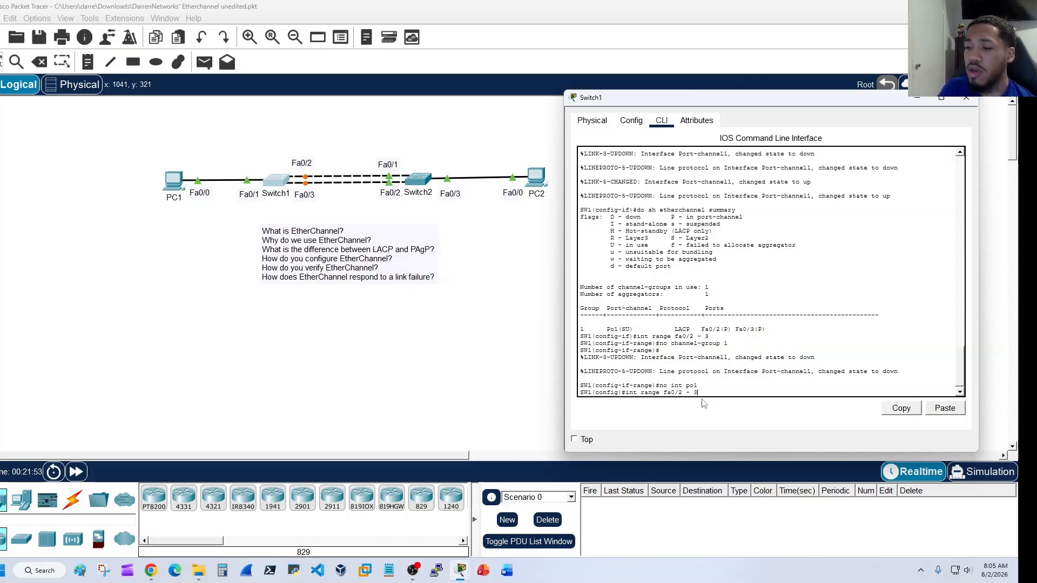
key(Return)
text(channel-g)
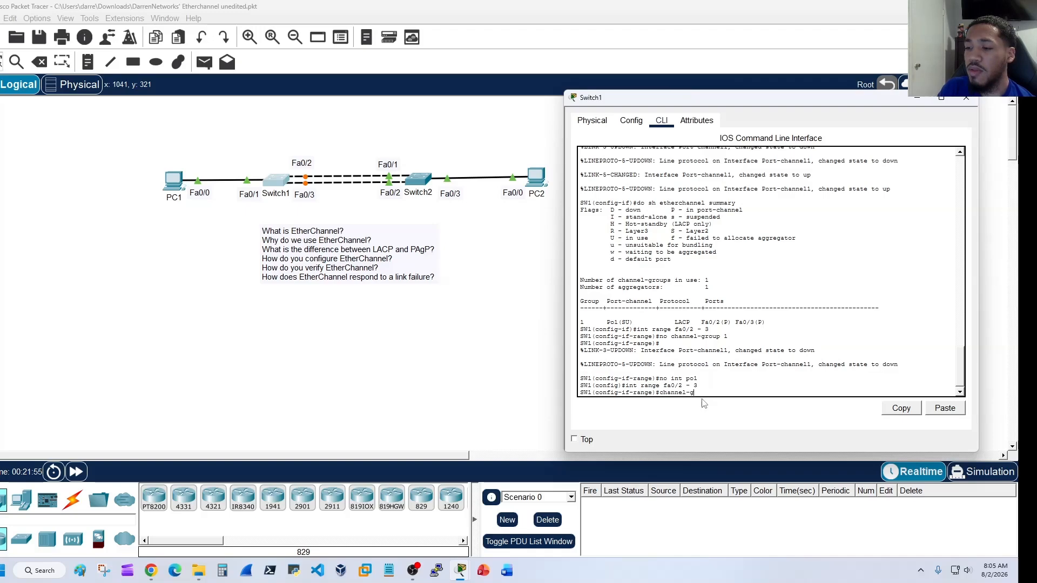
text(roup 1 mode desirable)
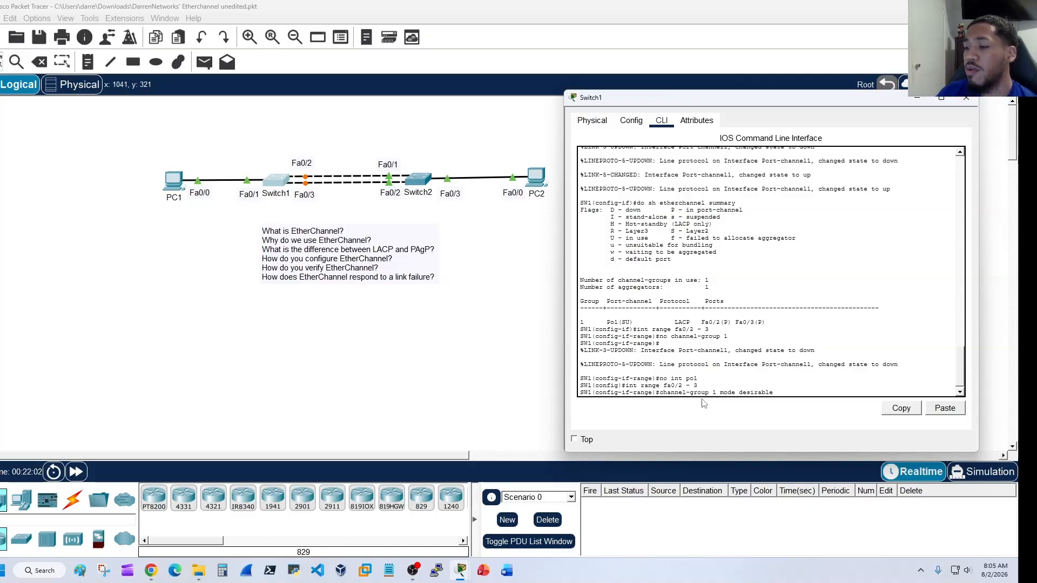
key(Return)
Step: Enter Switch1's port-channel 1 (po1) interface configuration and set its switchport mode to trunk
text(int po)
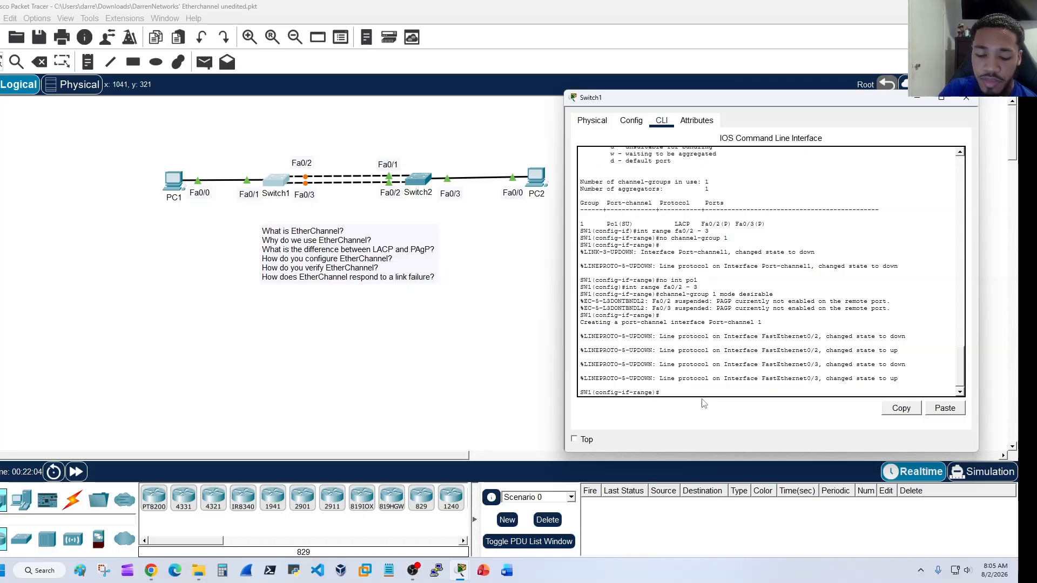
text(1)
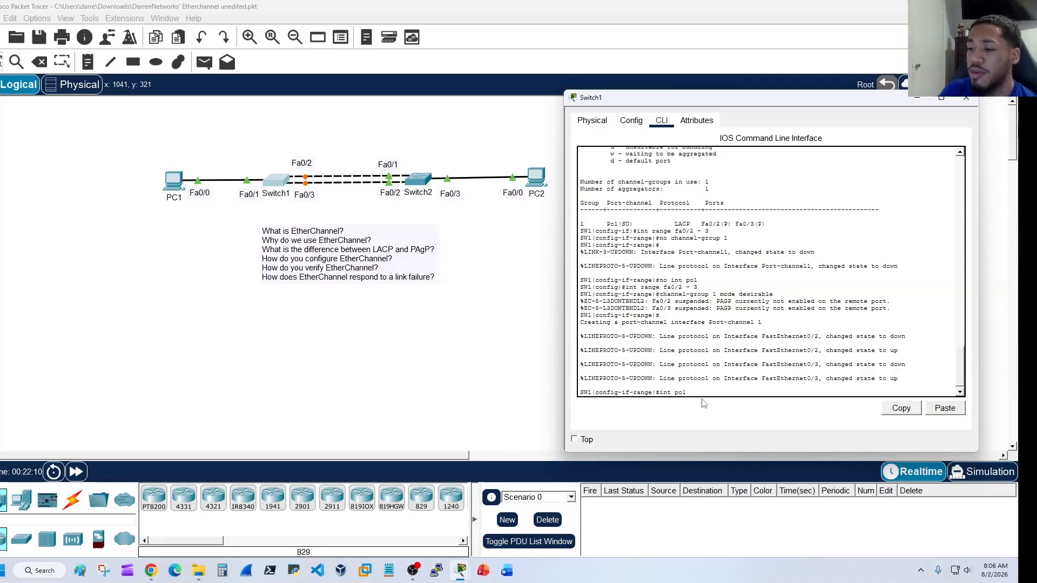
key(Return)
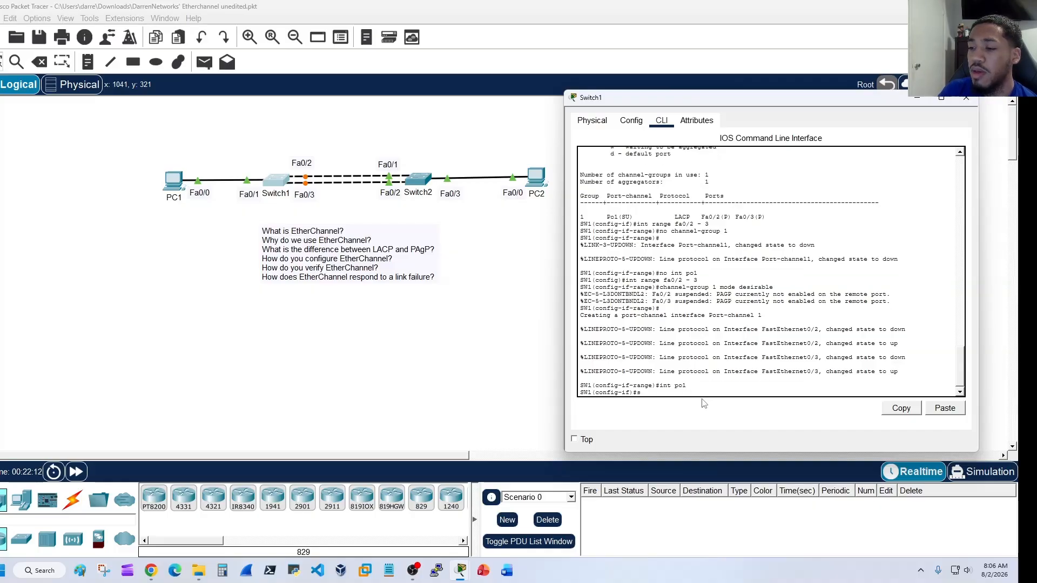
text(sw mode trunk)
key(Return)
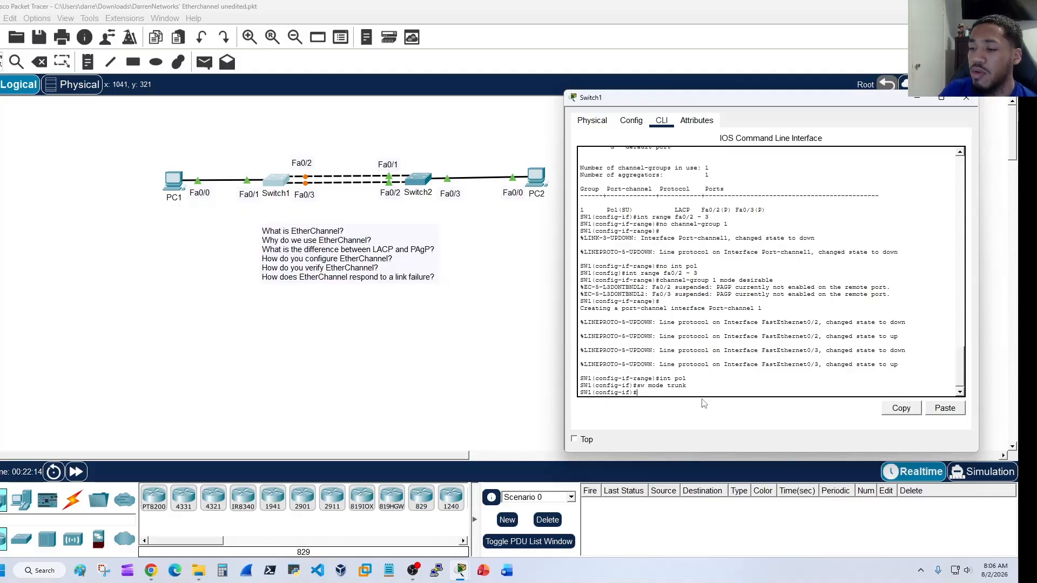
key(Return)
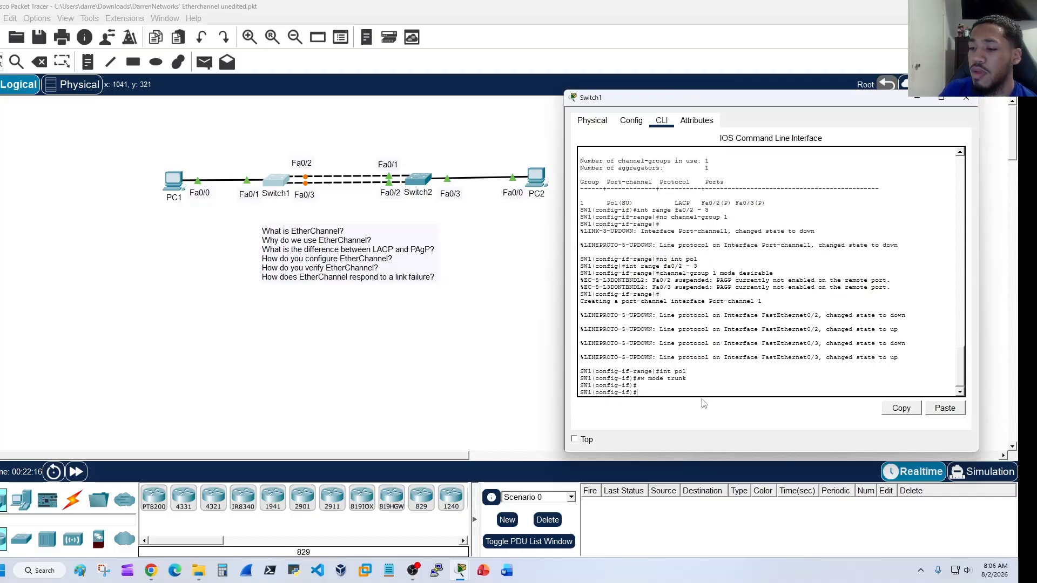
Step: Try to allow VLAN 10 on Switch1's port-channel 1 with the command sw allowed vlan 10
text(sw alloed vl)
key(BackSpace)
key(BackSpace)
key(BackSpace)
key(BackSpace)
key(BackSpace)
key(BackSpace)
text(owe)
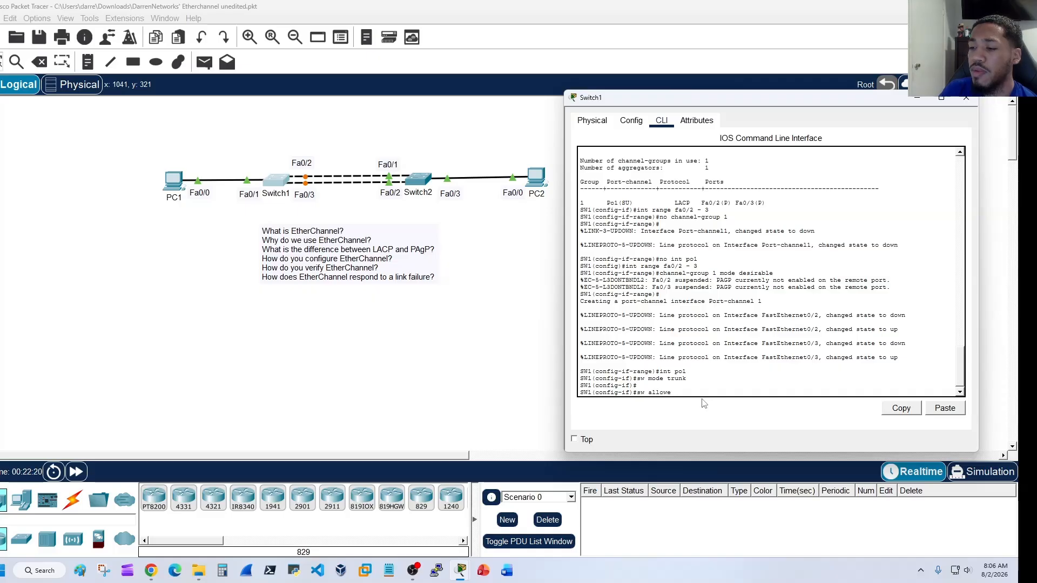
text(d vlan 10)
key(Return)
Step: Restrict the trunk on Switch1's port-channel 1 to VLAN 10 with sw trunk allowed vlan 10
text(sw)
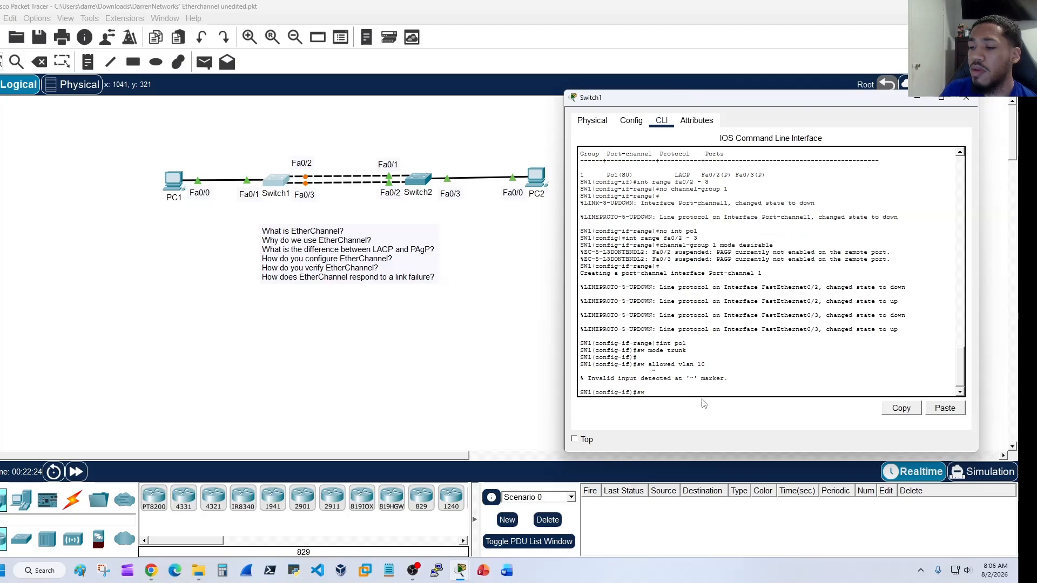
text( trunk allowed vla)
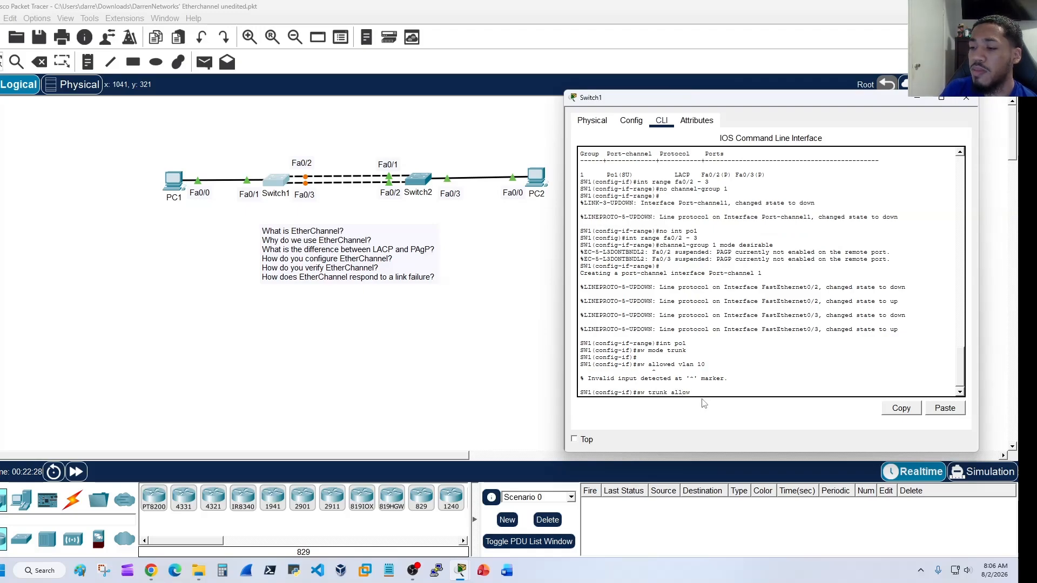
text(n 10)
key(Return)
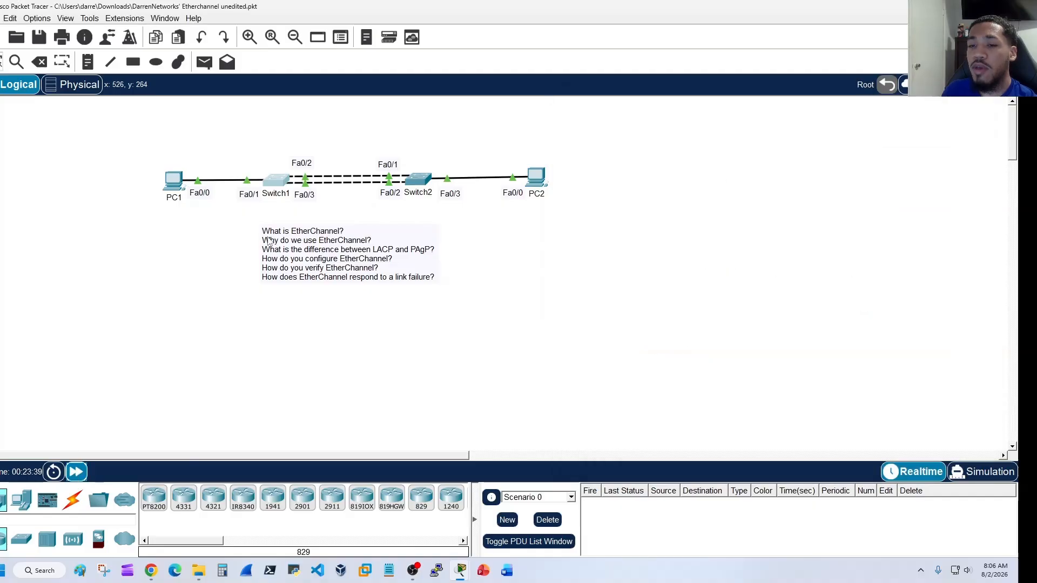
Step: Reopen Switch1's command line and display its EtherChannel summary from interface configuration mode
click(277, 181)
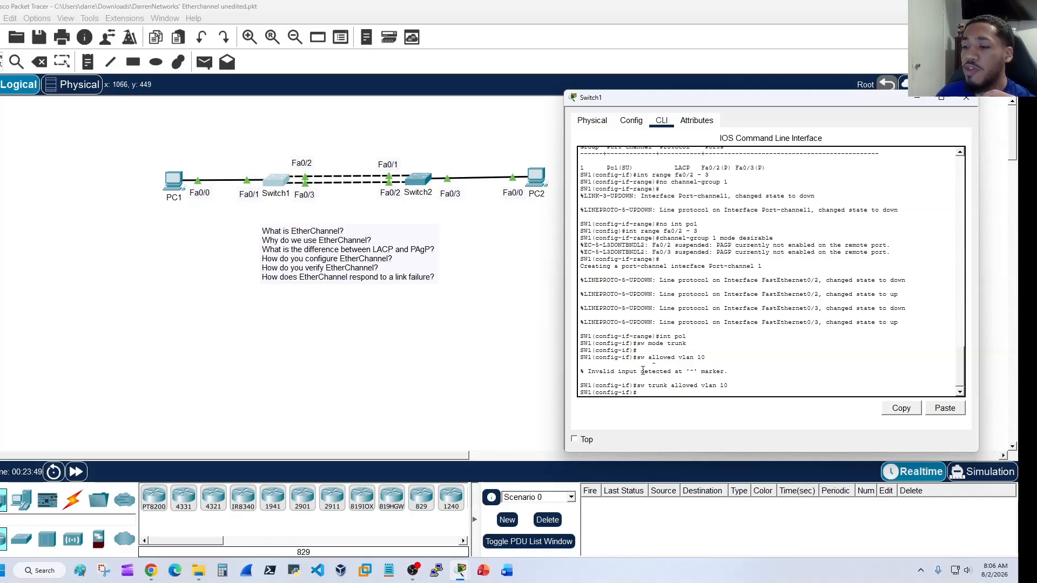
text(do sh)
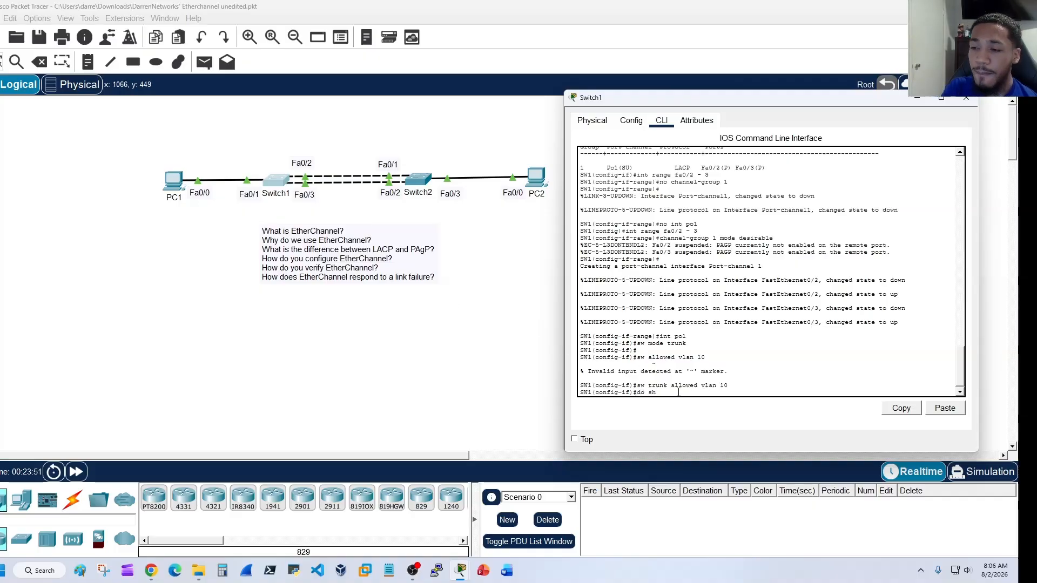
text( etherchanne)
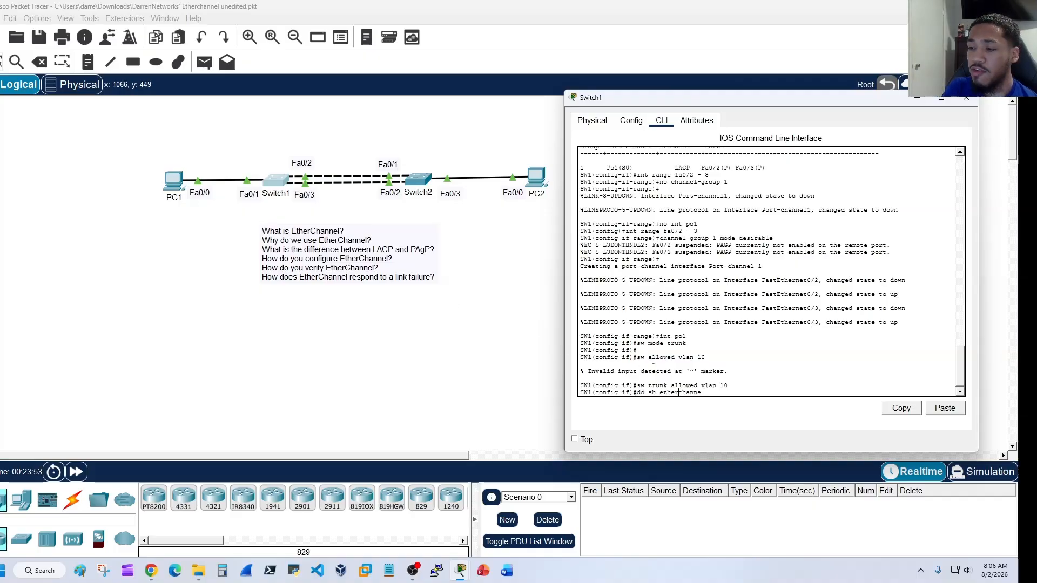
text(l suumary)
key(Return)
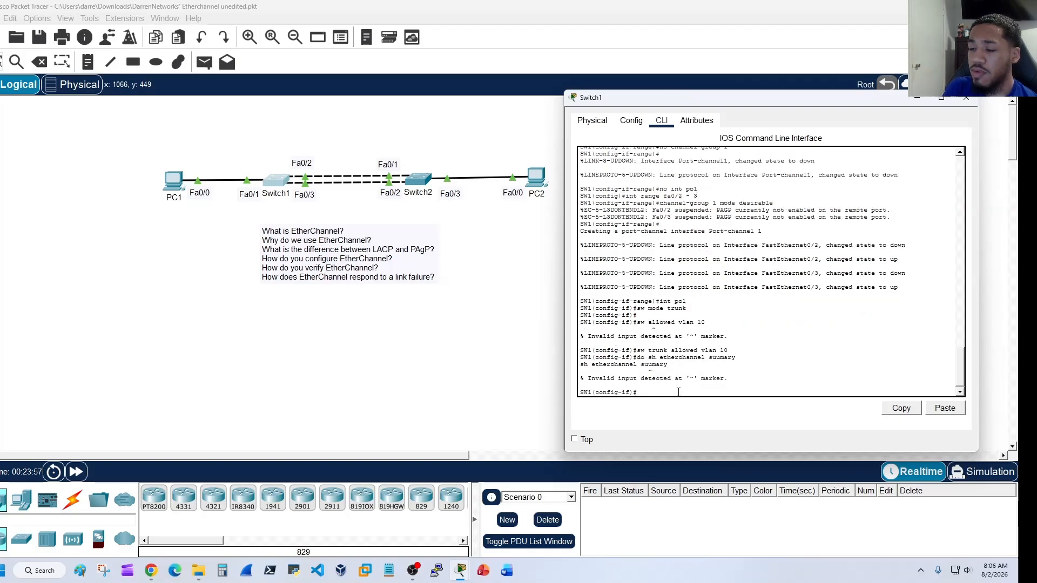
text(do sh etherchannel sum)
key(Return)
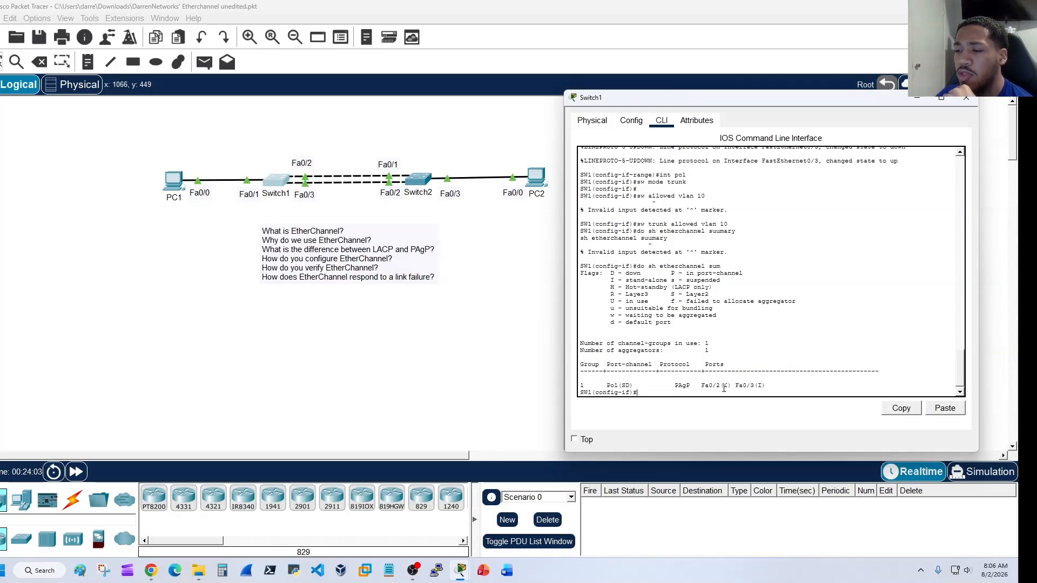
Step: Examine the port flags, port-channel status and protocol in Switch1's EtherChannel summary, comparing them with the flag legend and the earlier summary
drag(725, 380, 728, 388)
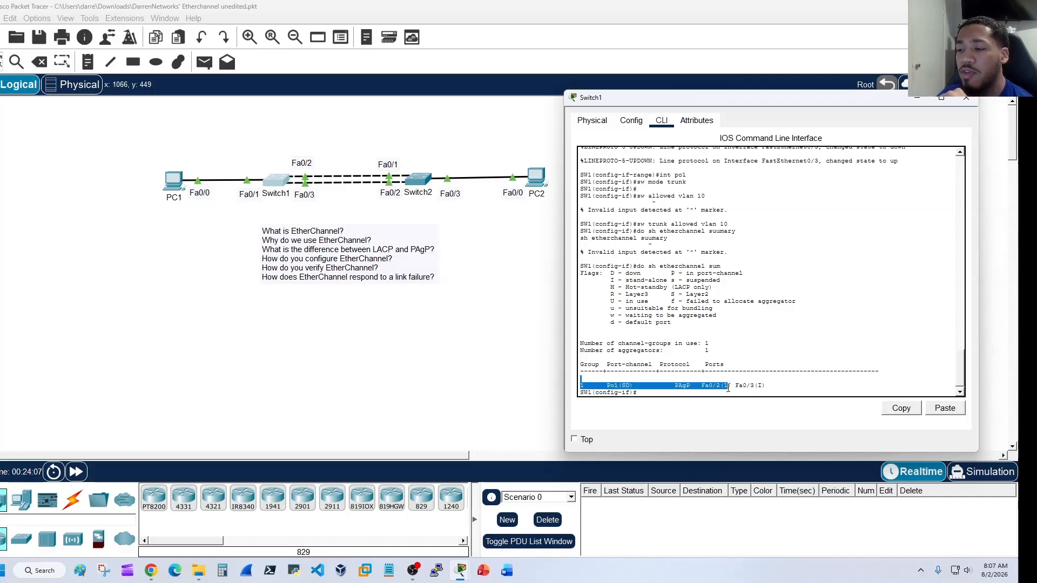
click(728, 388)
double_click(726, 385)
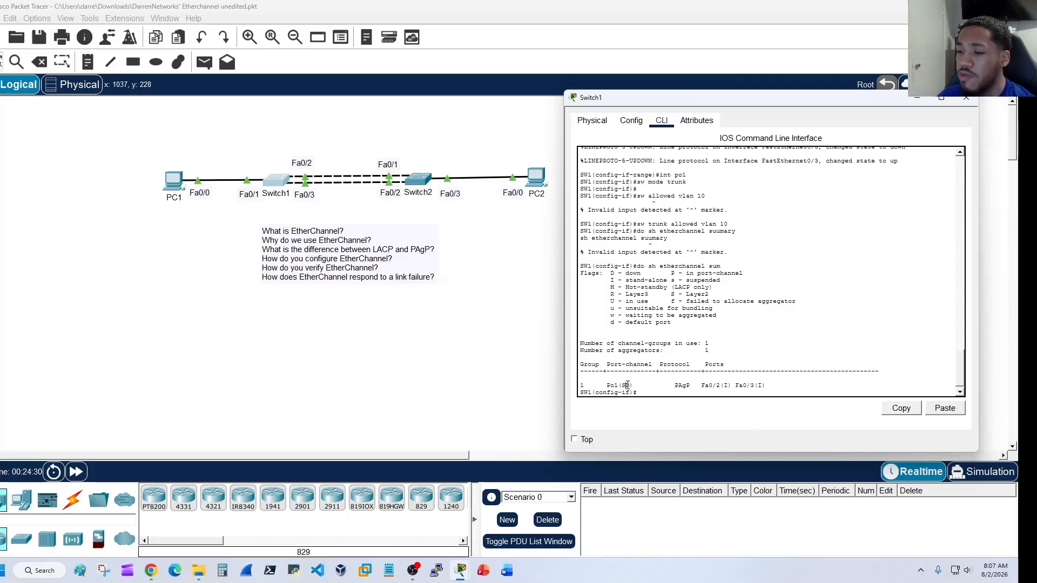
drag(626, 385, 630, 385)
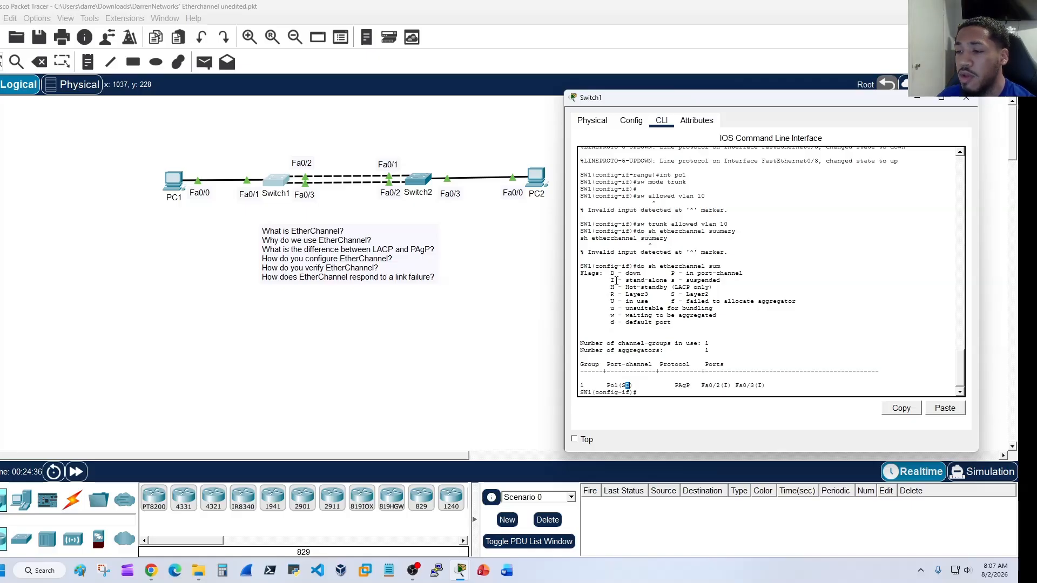
drag(607, 273, 639, 273)
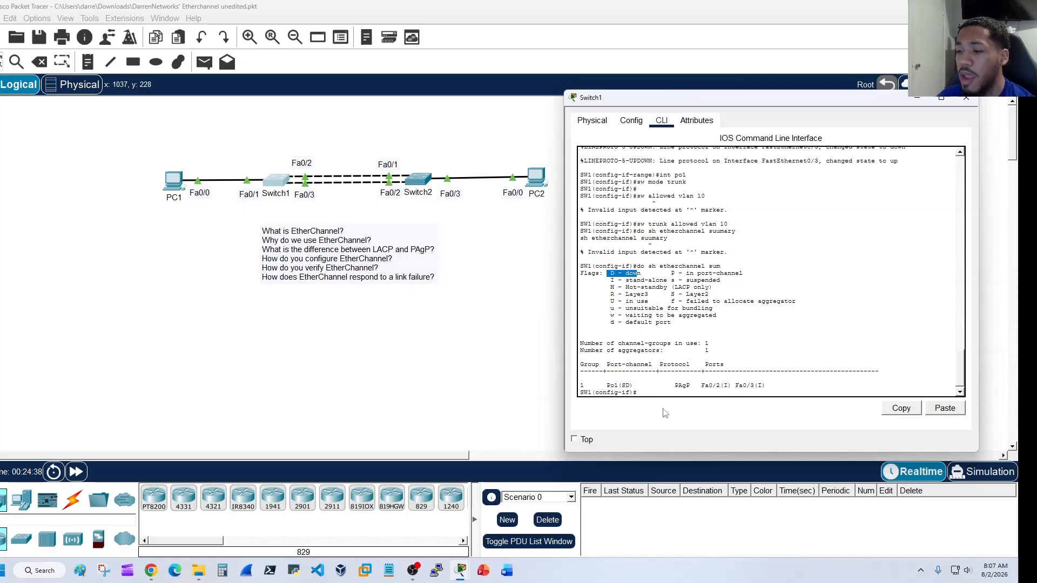
click(658, 392)
drag(667, 386, 693, 385)
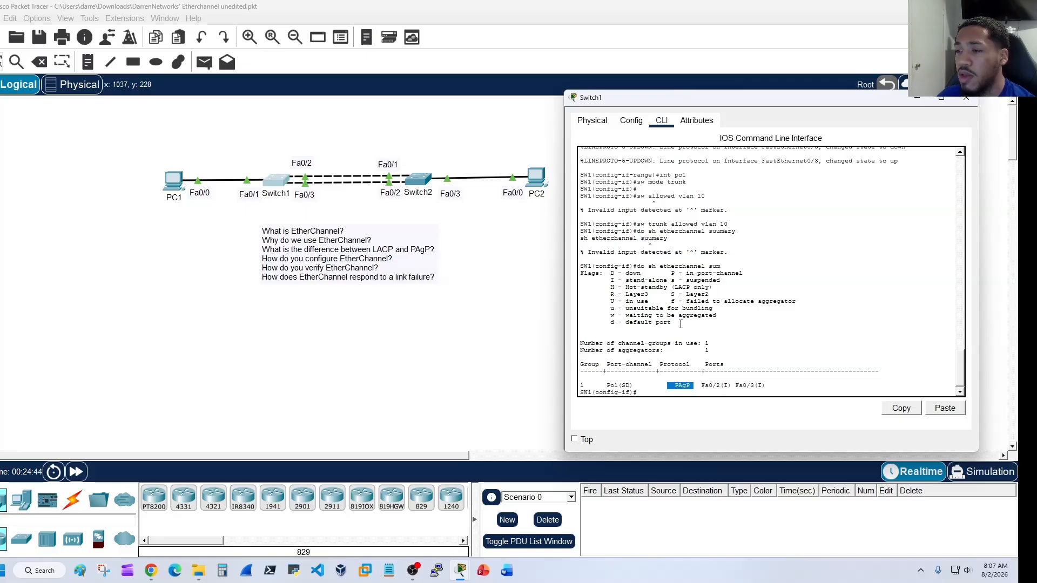
scroll(680, 324, up, 6)
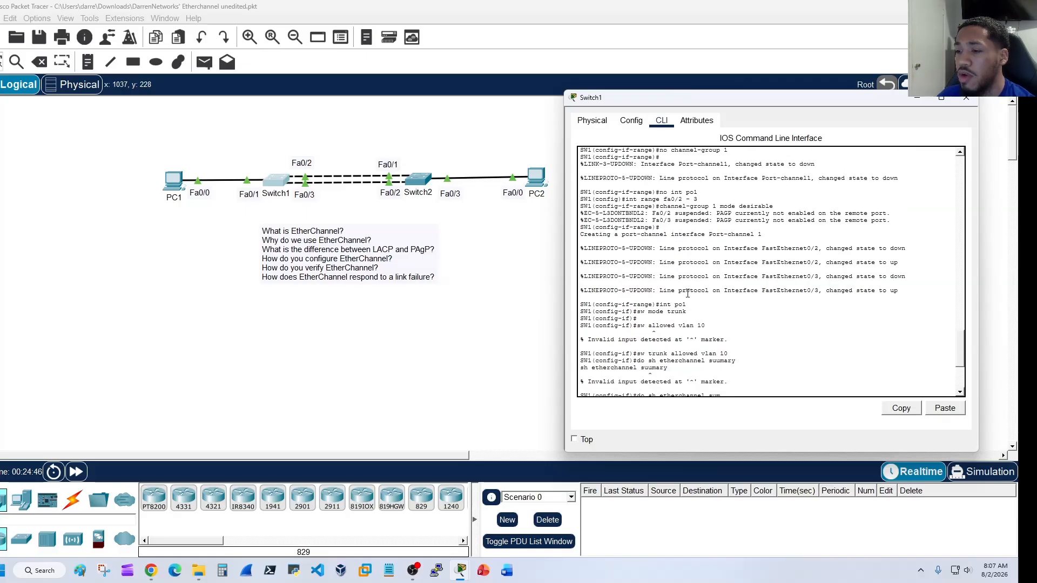
scroll(677, 254, up, 3)
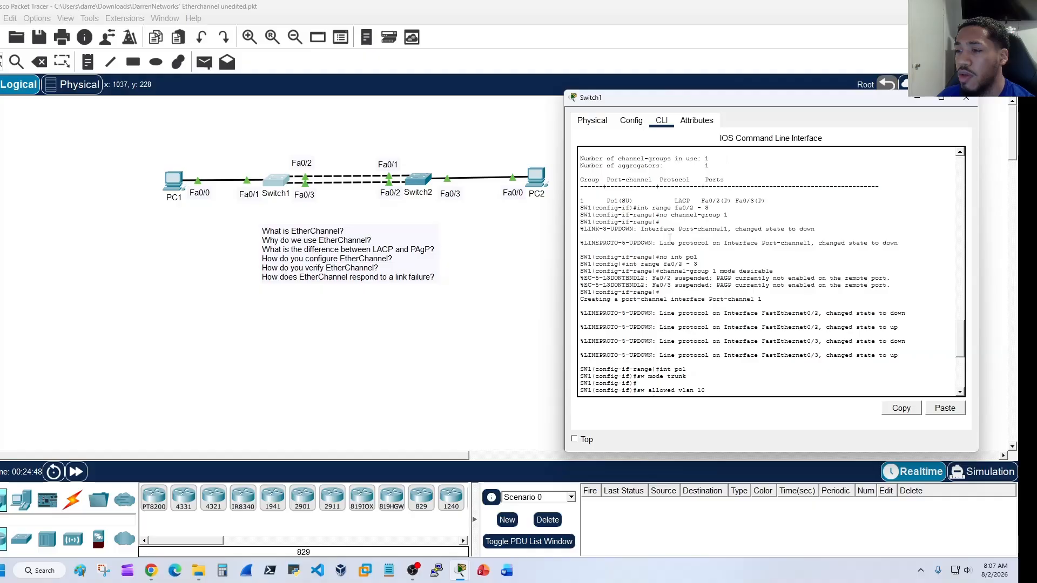
scroll(669, 238, up, 2)
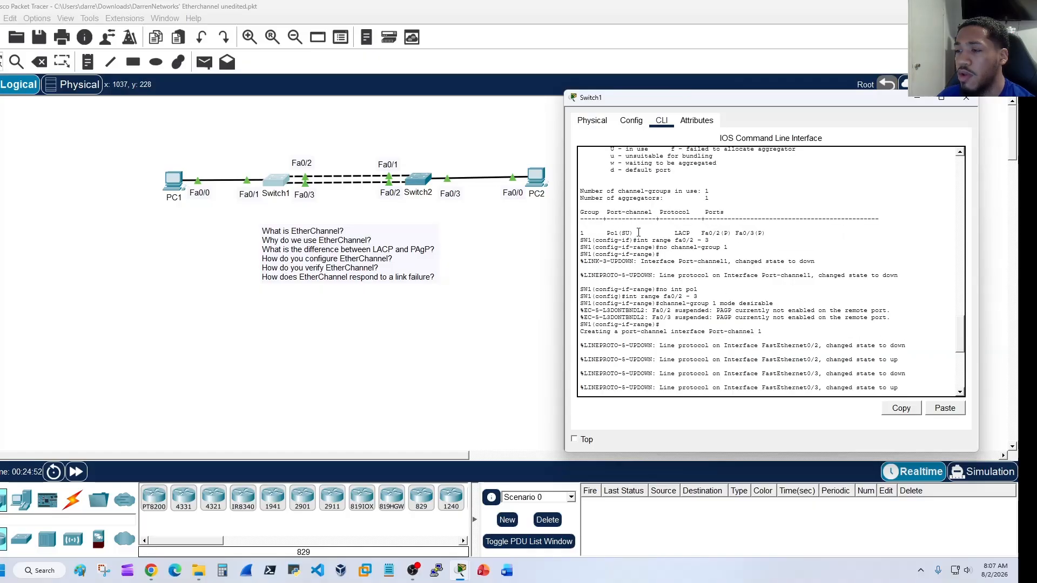
scroll(736, 234, down, 7)
double_click(681, 383)
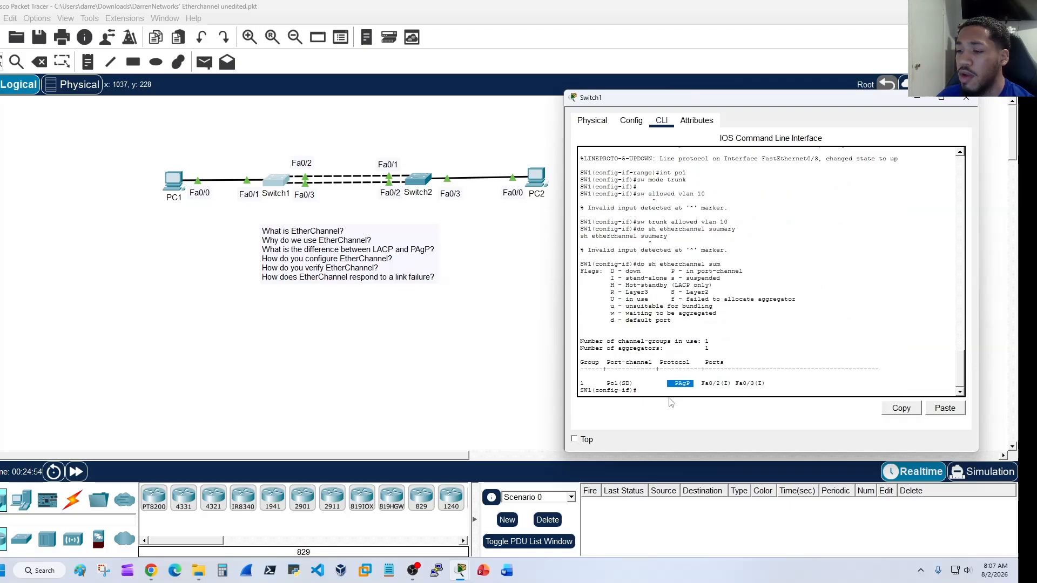
Step: Open Switch2's command line and display its EtherChannel summary
click(424, 186)
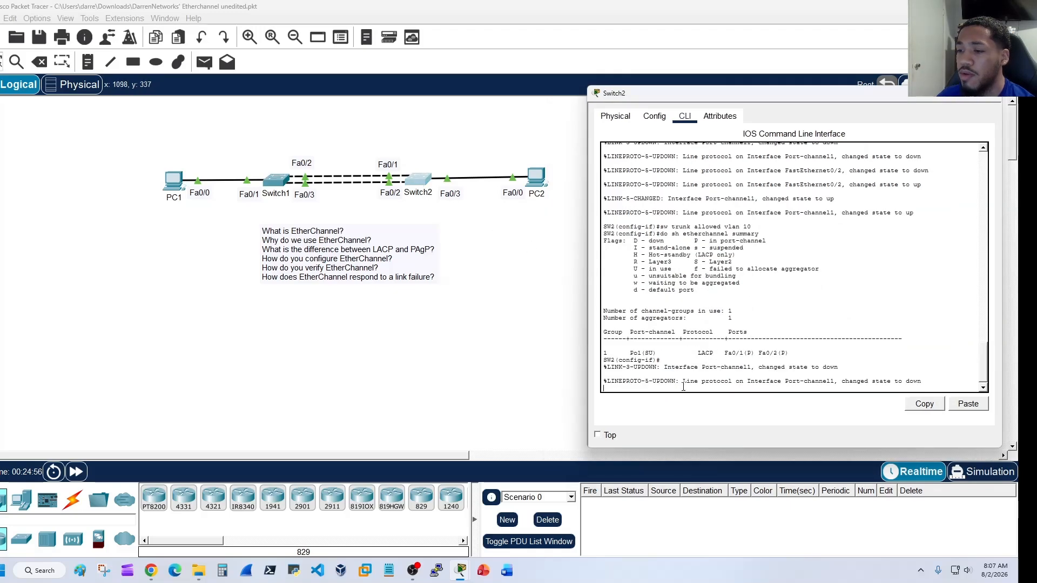
key(Return)
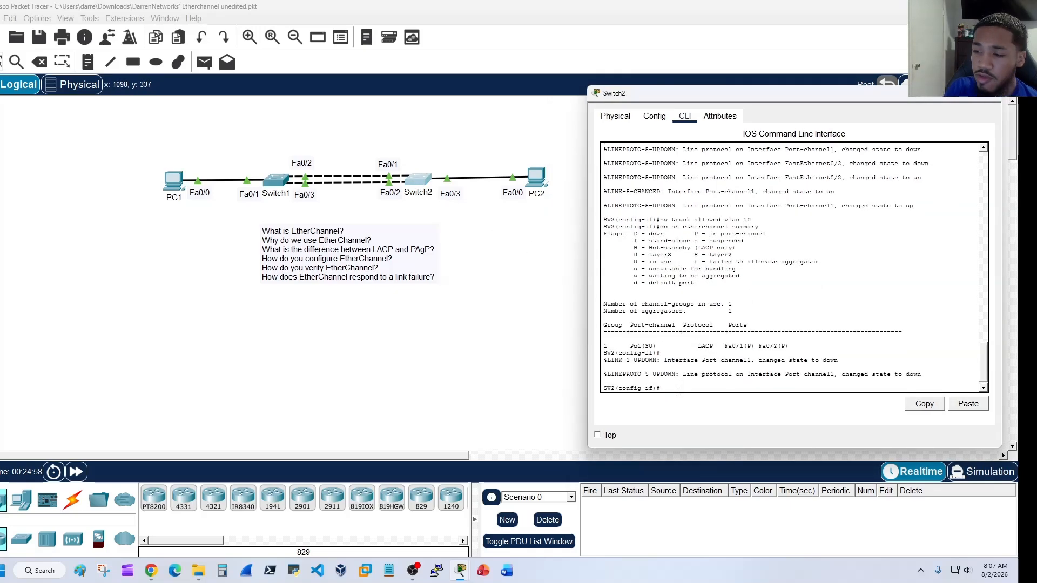
text(do sh e)
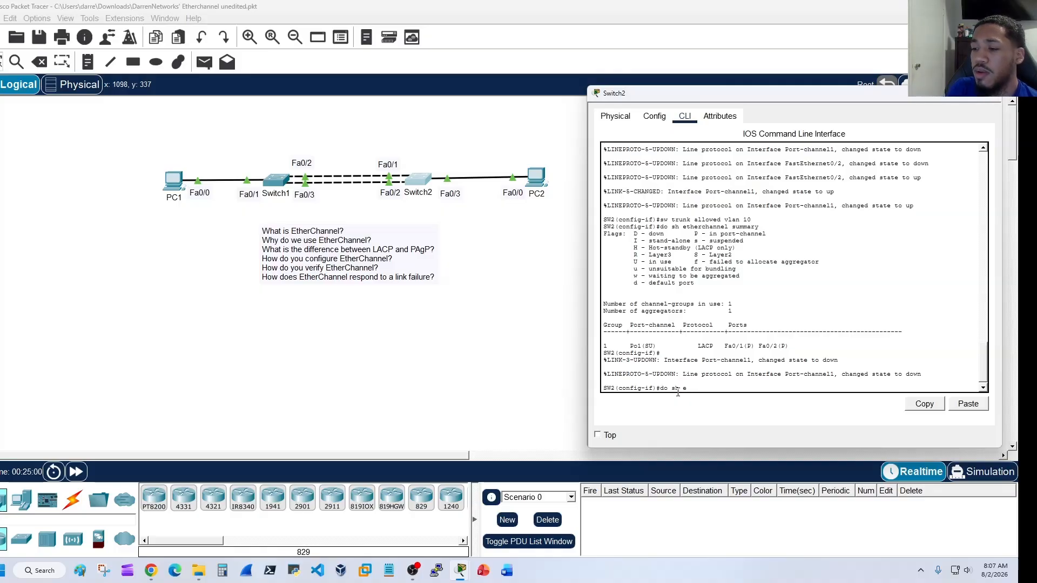
text(therchannel sum)
key(Return)
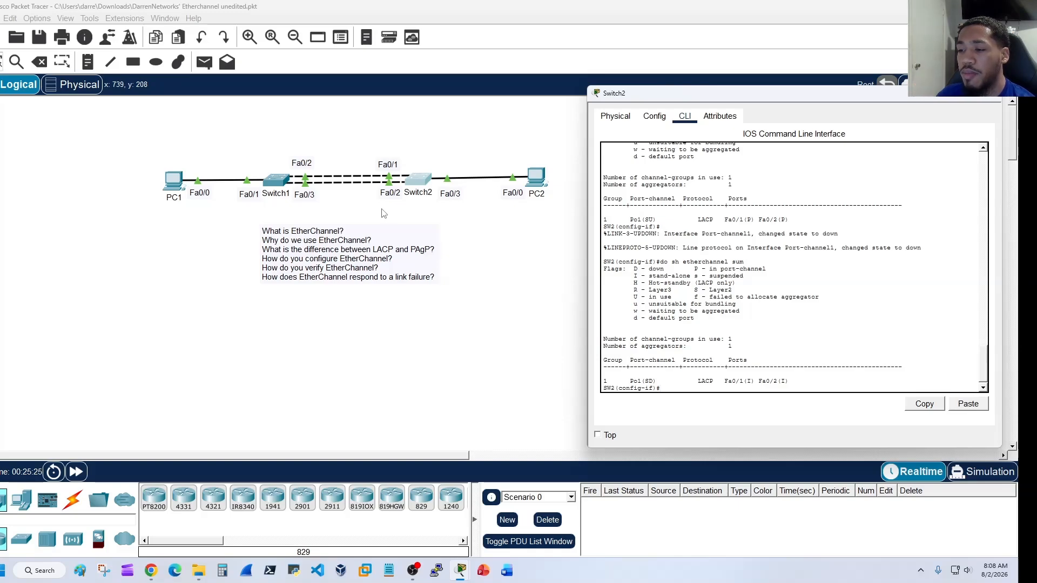
Step: From PC1's Command Prompt, repeat the ping to PC2 at 192.168.1.2
click(174, 183)
key(Up)
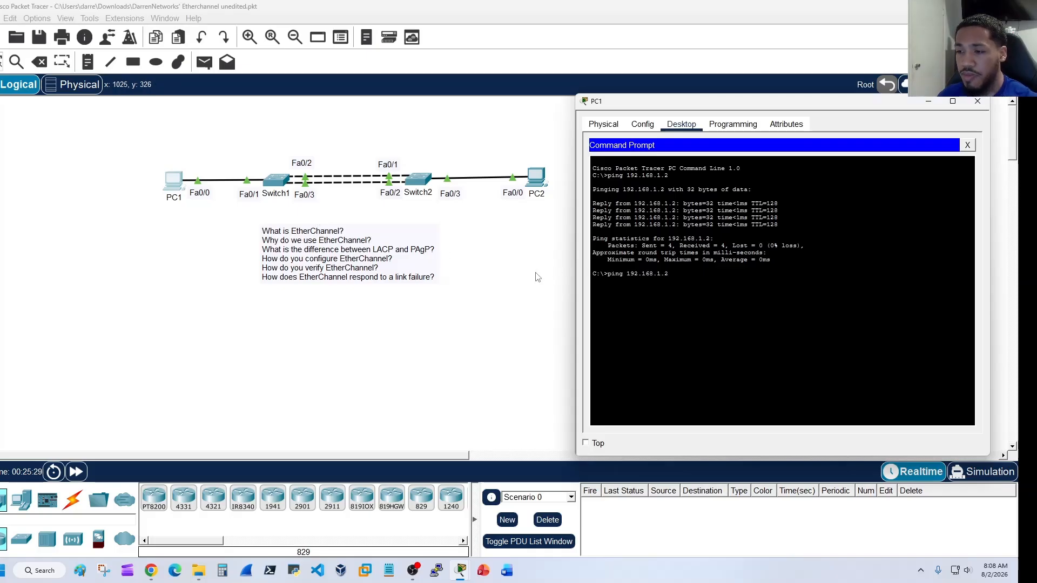
key(Return)
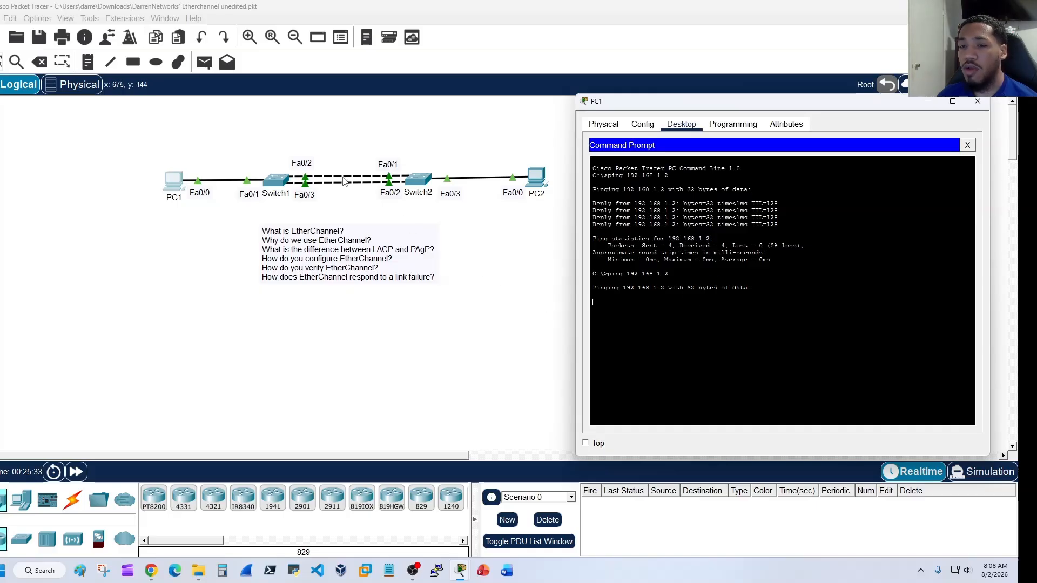
Step: From PC2's Command Prompt, repeat the ping to 192.168.1.1, and return to PC1 to check its ping replies
click(533, 177)
key(Up)
key(Return)
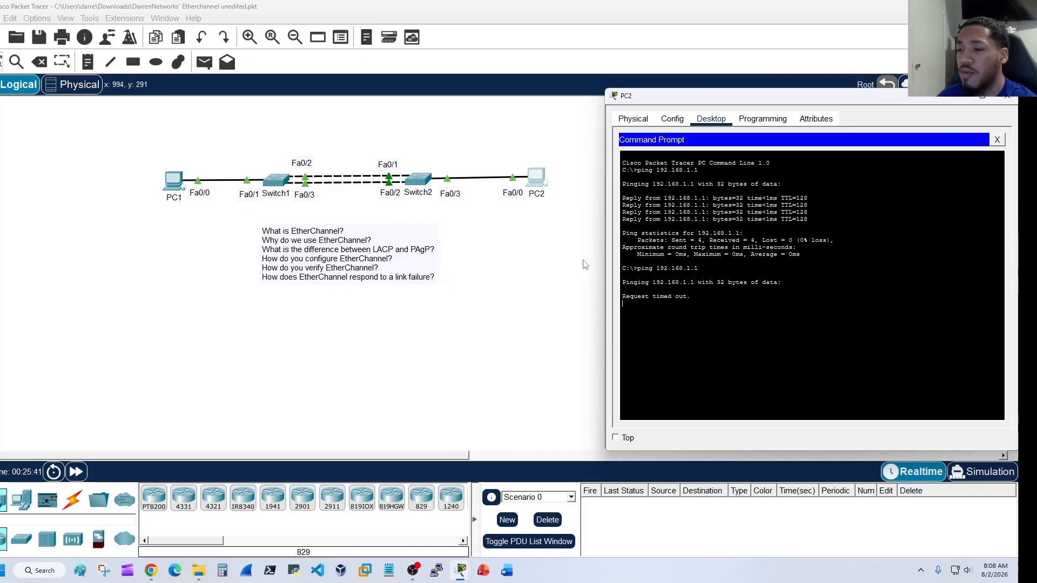
click(180, 187)
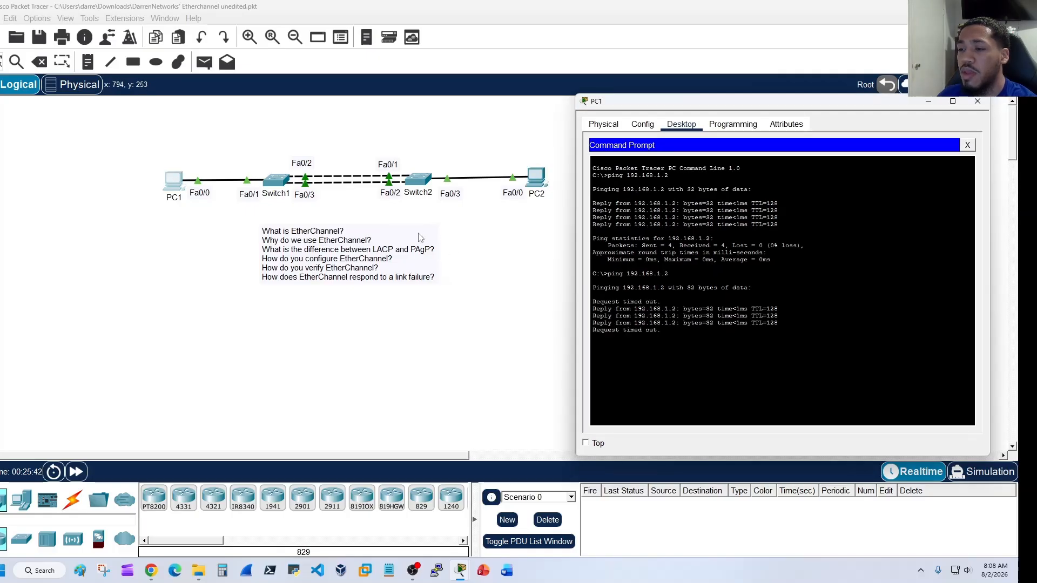
Step: On Switch2, select interface range fa0/1 - 2 and remove those ports from channel-group 1
click(535, 178)
click(414, 184)
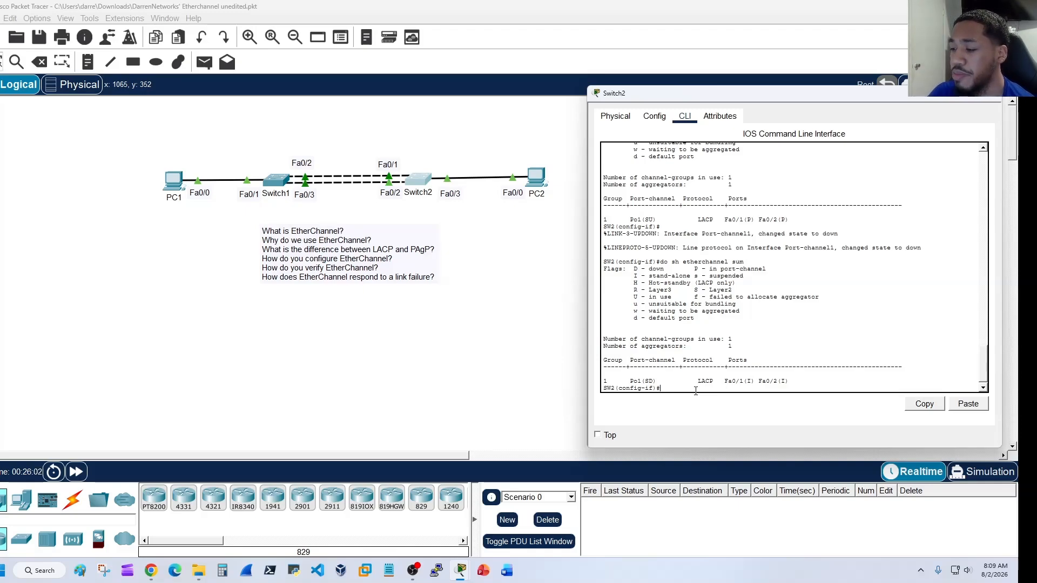
text(in)
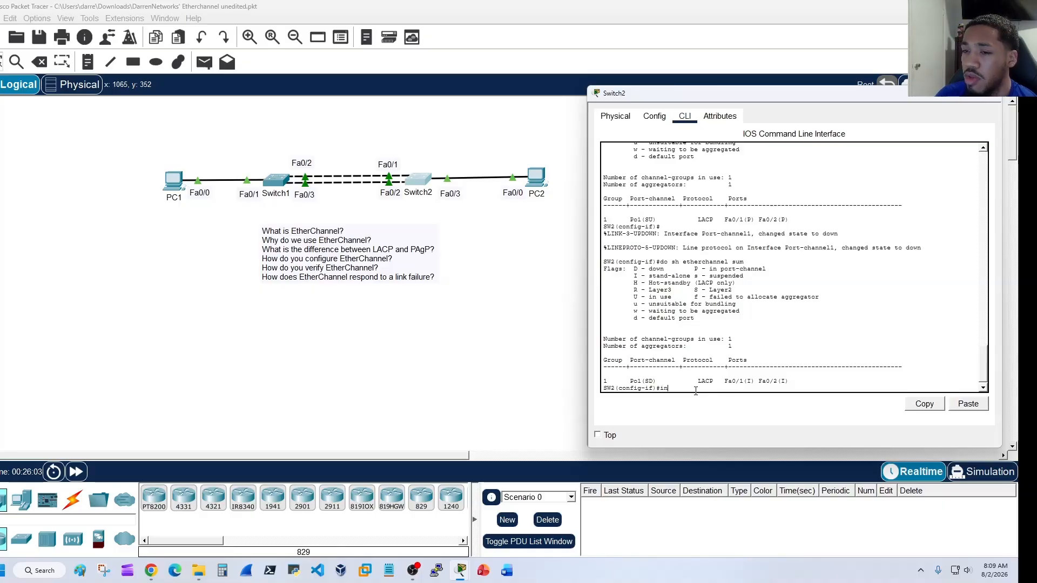
text(t range fa0)
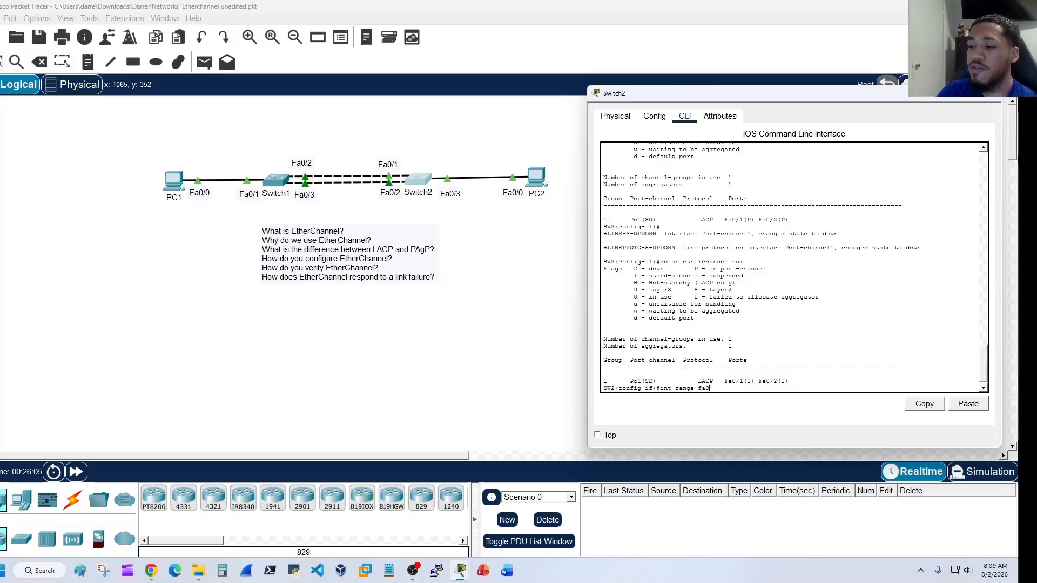
text(/1)
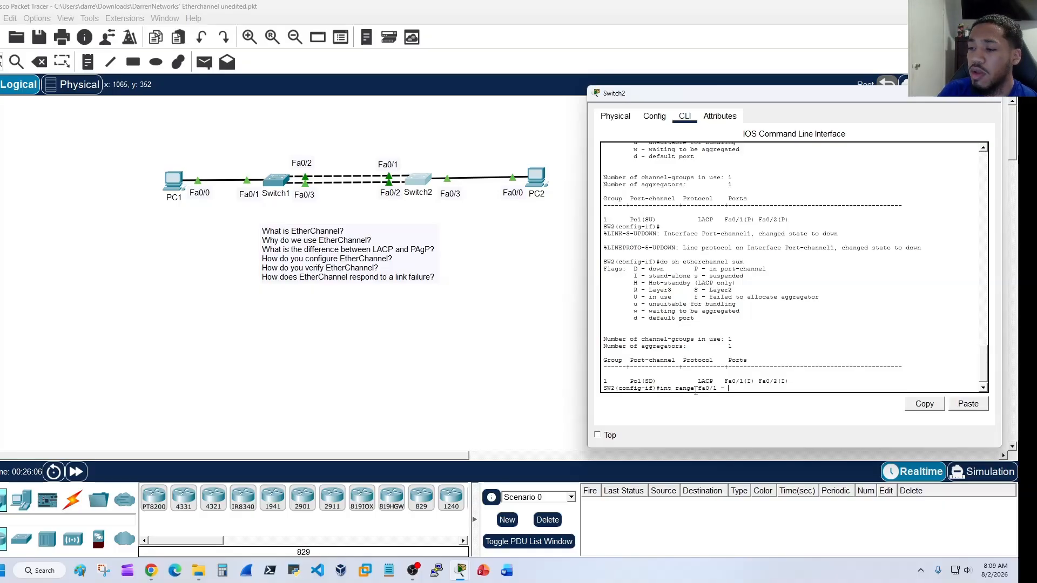
text( - 2)
key(Return)
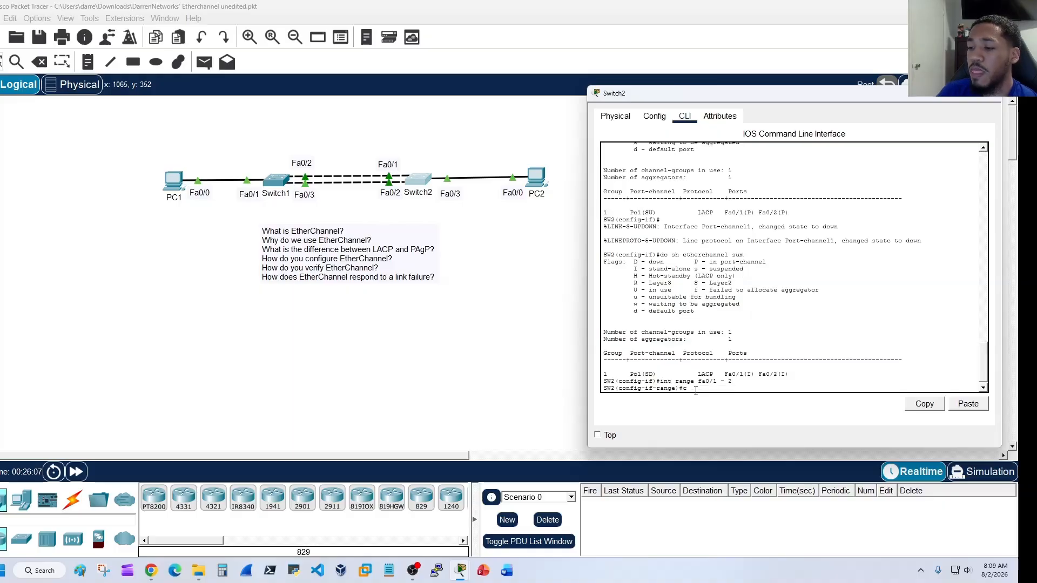
text(channe)
key(BackSpace)
key(BackSpace)
key(BackSpace)
key(BackSpace)
key(BackSpace)
key(BackSpace)
text(no )
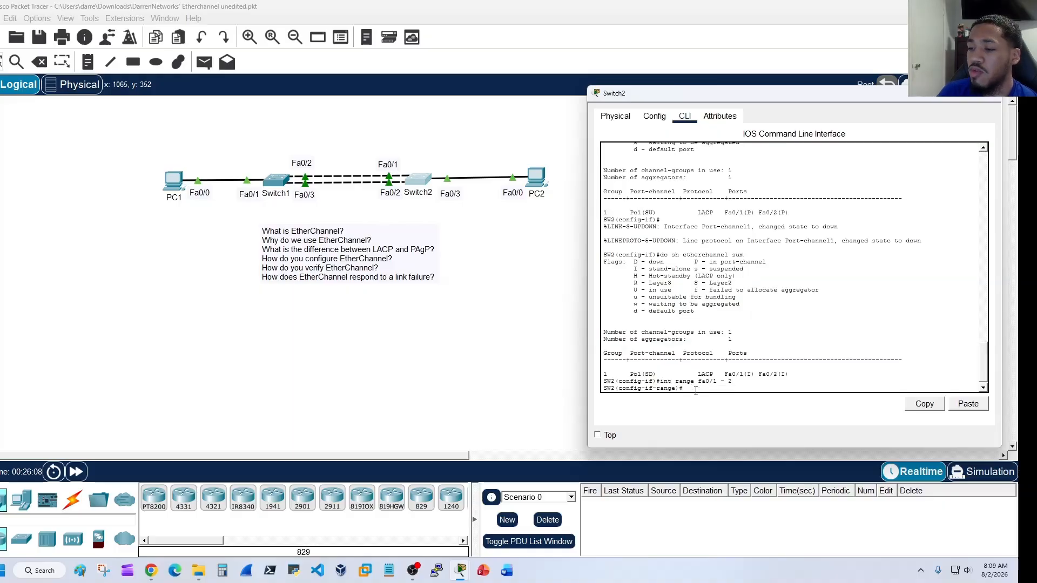
text(channel)
key(BackSpace)
key(BackSpace)
text(group 1)
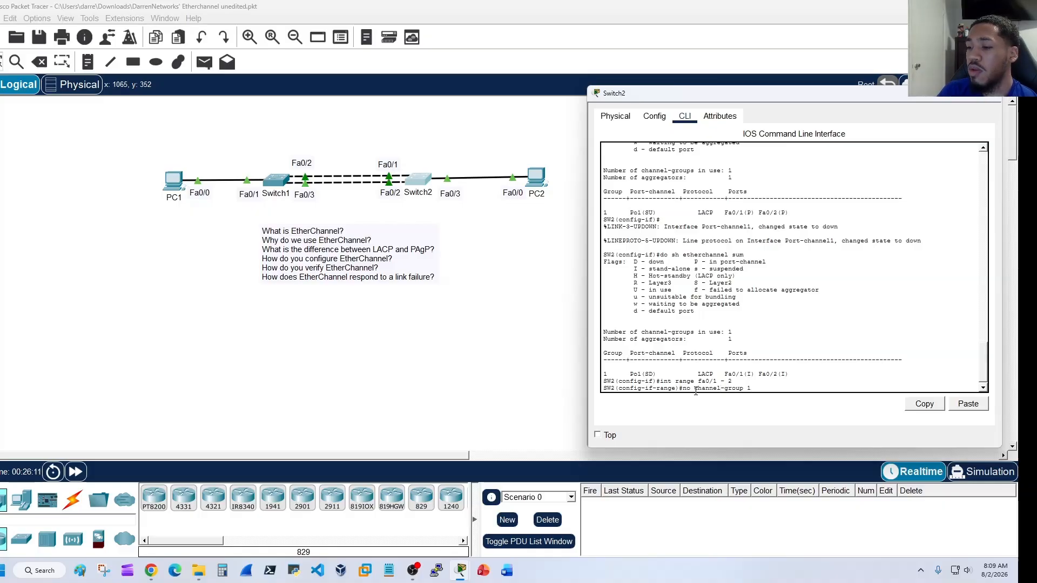
key(Return)
Step: Delete the port-channel interface po1 from Switch2's configuration
text(no )
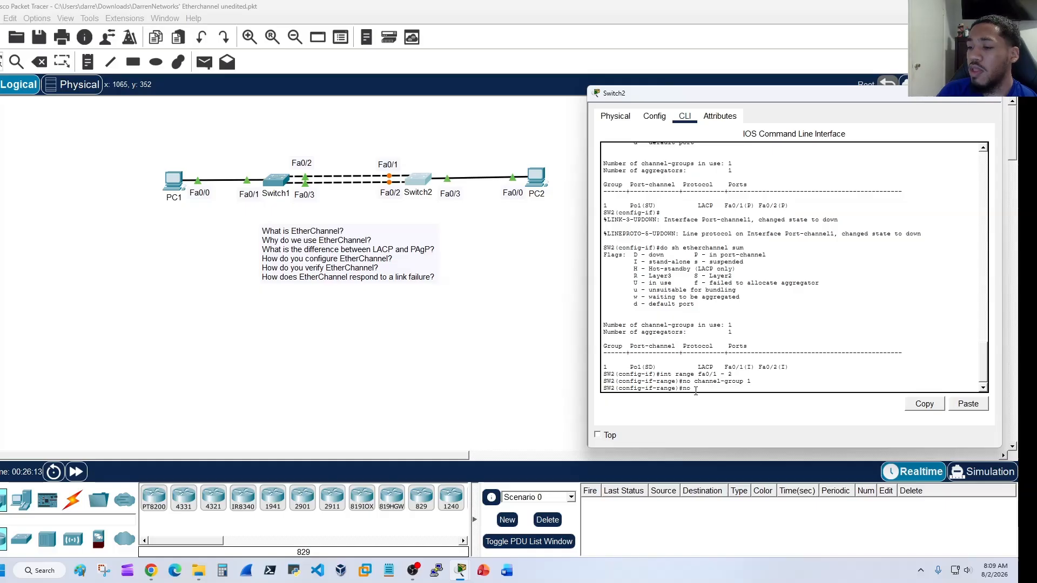
text(int po1)
key(Return)
Step: Assign Switch2's interfaces fa0/1 - 2 to channel-group 1 in PAgP mode desirable
text(int range fa0/1)
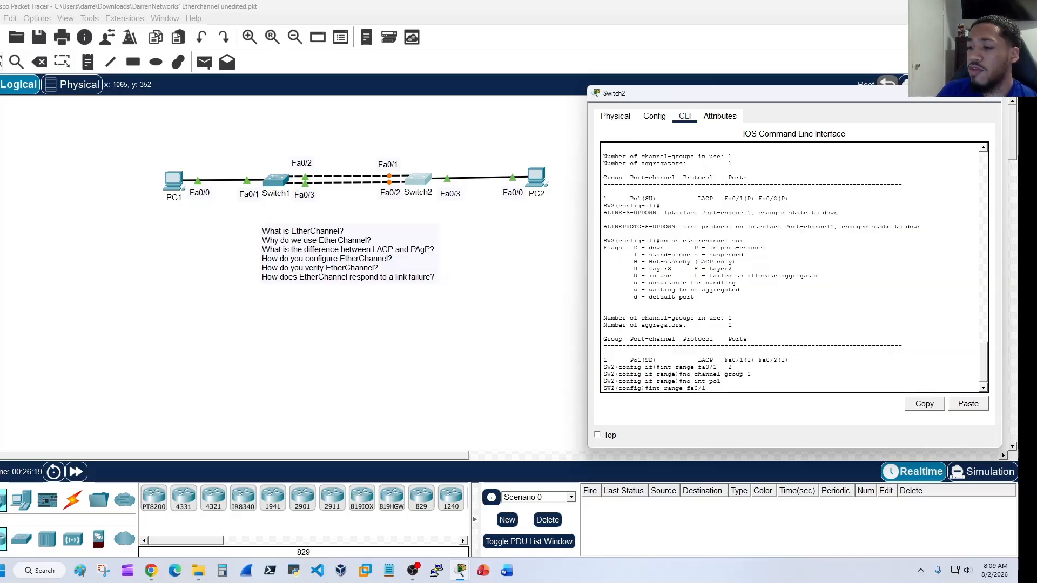
text( -2)
key(Return)
text(channel-group)
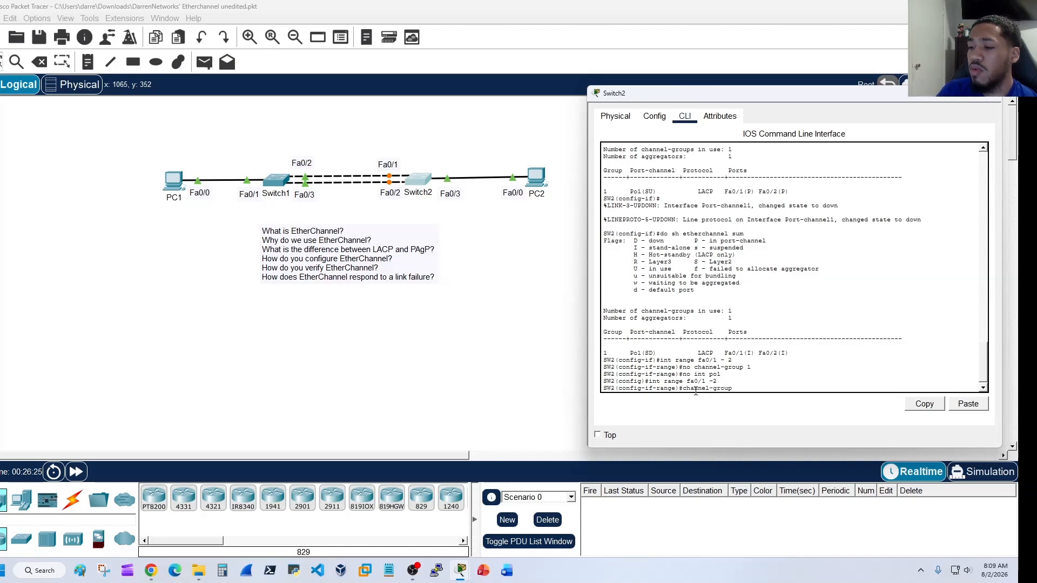
text( 1 mode desirable)
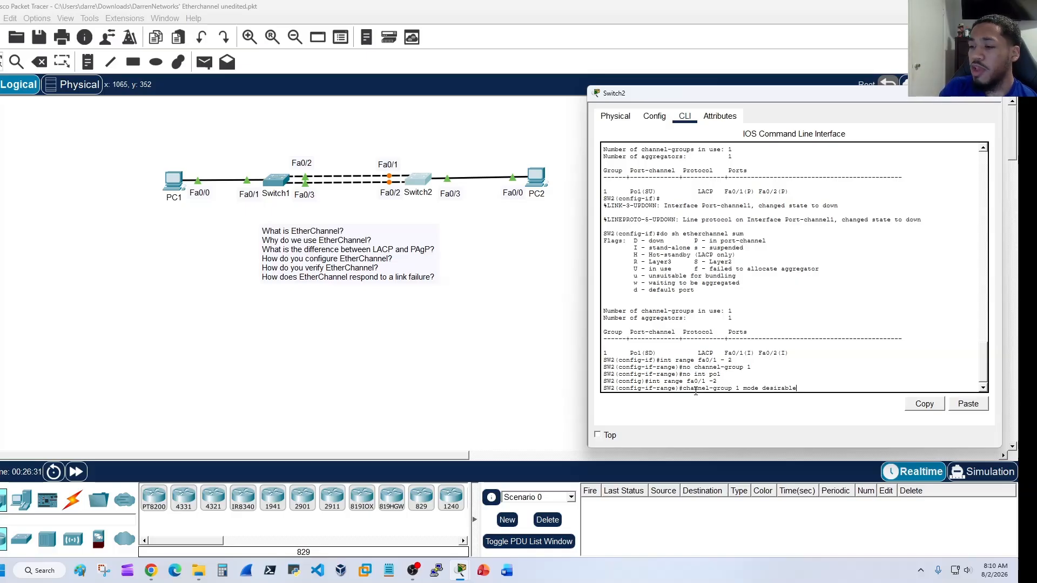
key(Return)
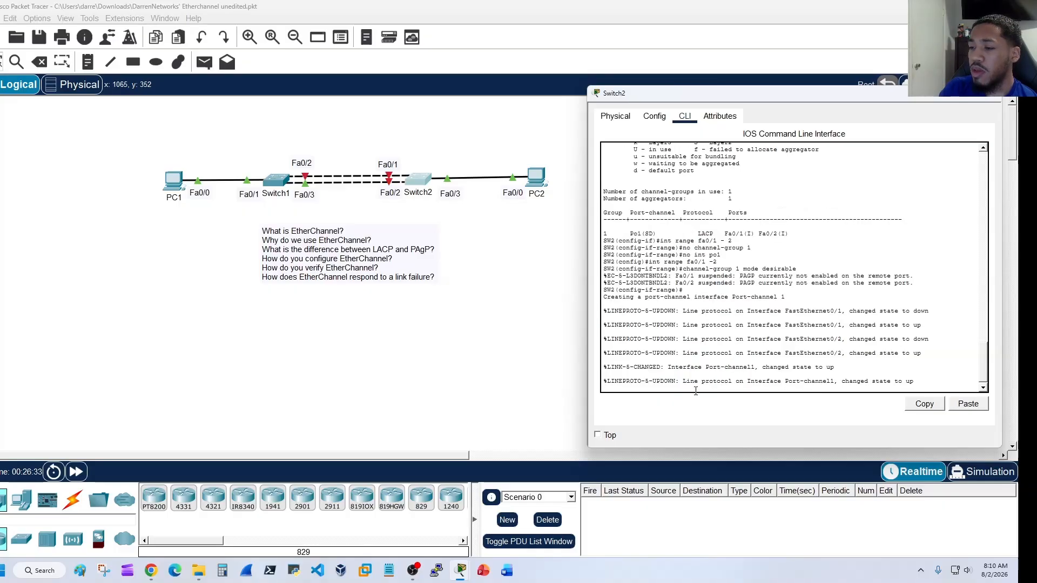
key(Return)
Step: Configure Switch2's port-channel interface po1 as a trunk
text(int)
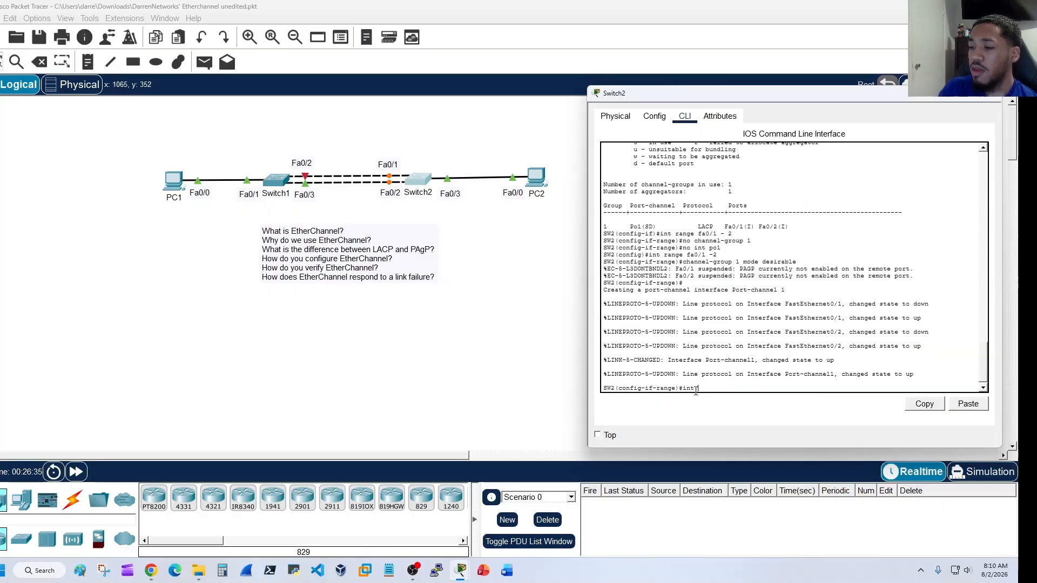
text( po1)
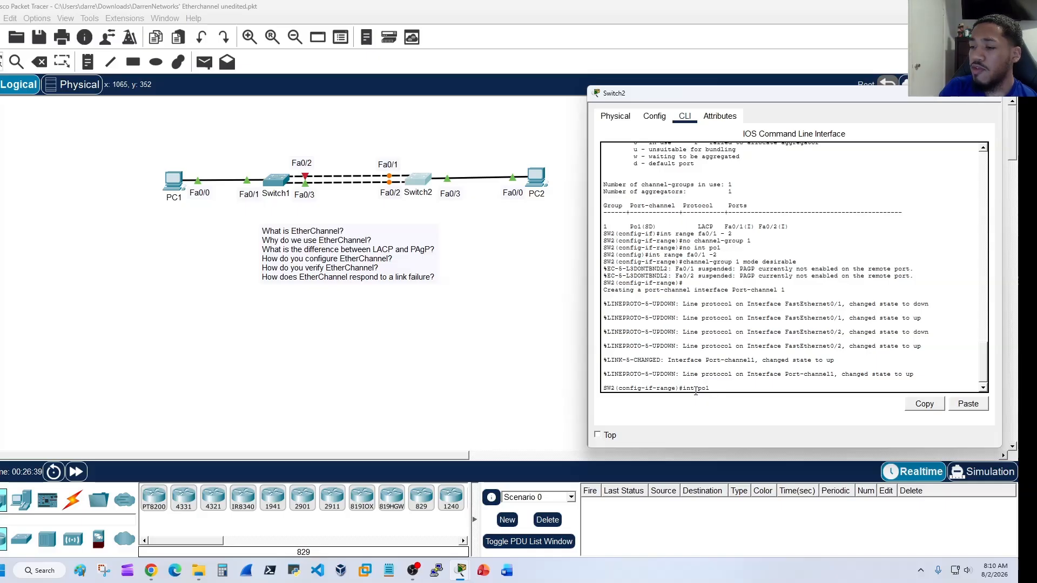
key(Return)
text(sw mode t)
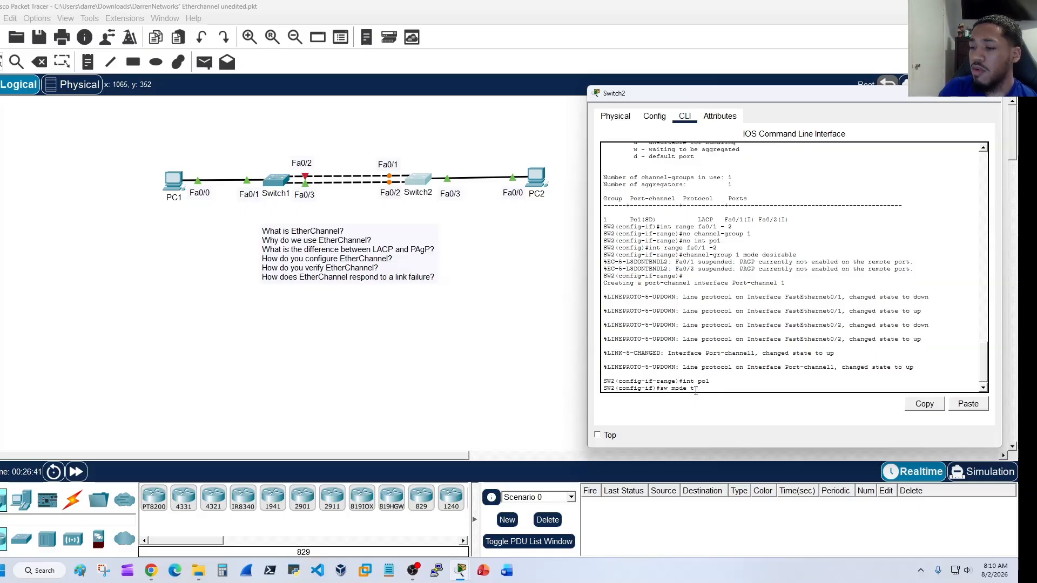
text(runk)
key(Return)
key(Return)
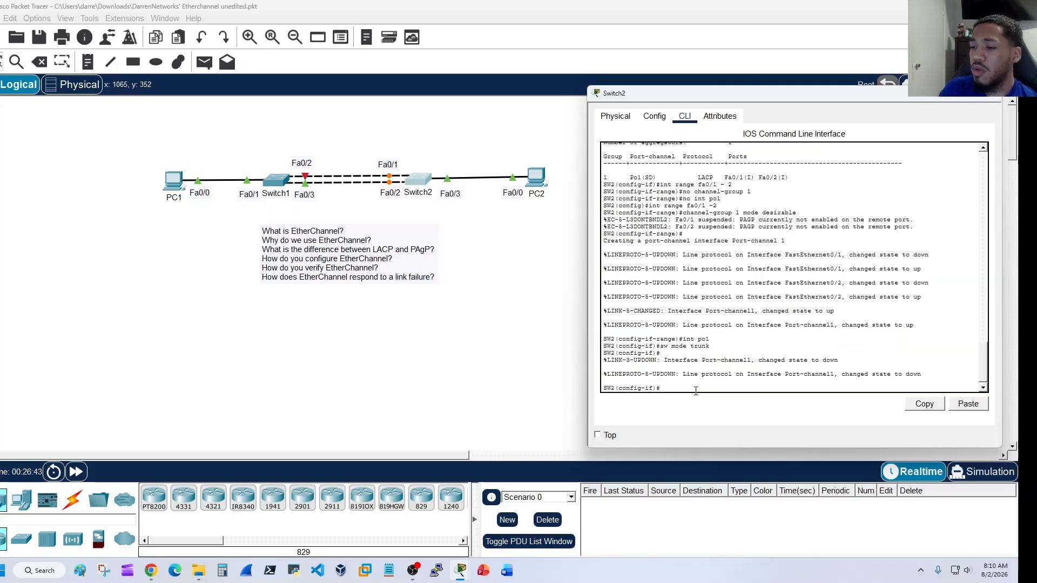
Step: Set VLAN 10 as the allowed VLAN on Switch2's po1 trunk, and fast-forward the simulation time
text(sw trunk allowed vl)
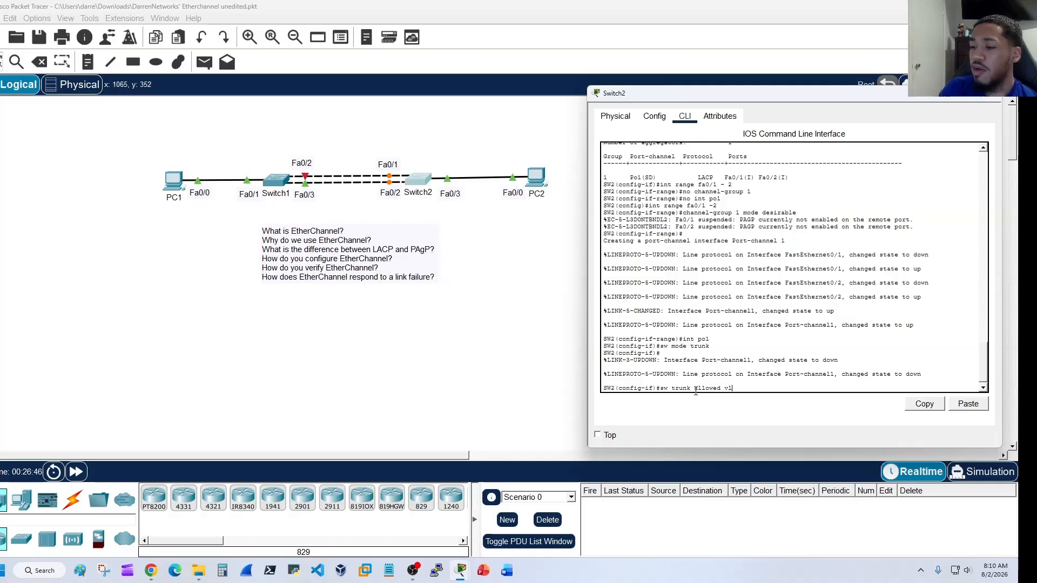
text(an 10)
key(Return)
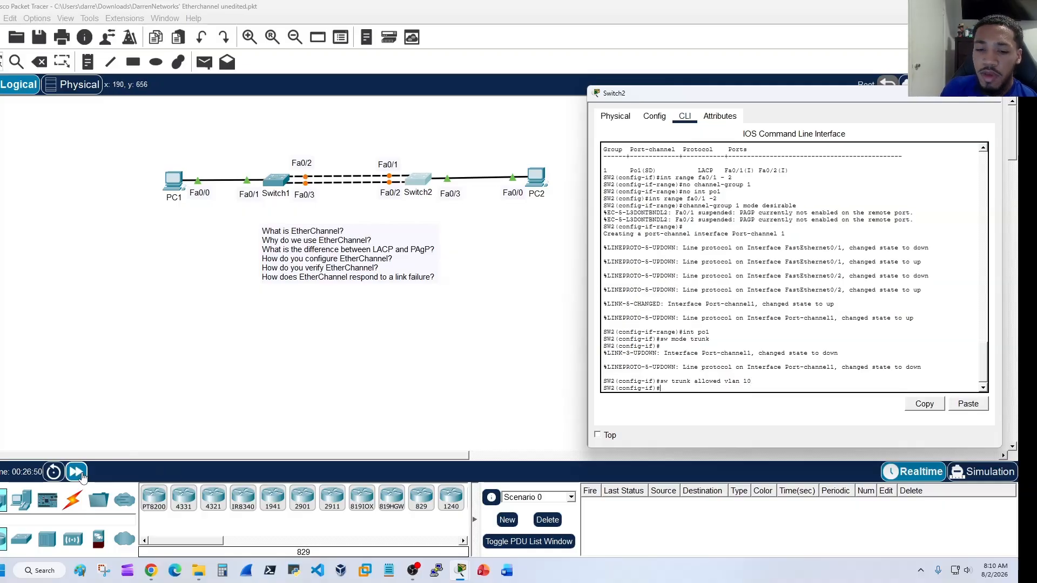
click(76, 471)
Step: Display the EtherChannel summary on Switch2
click(419, 180)
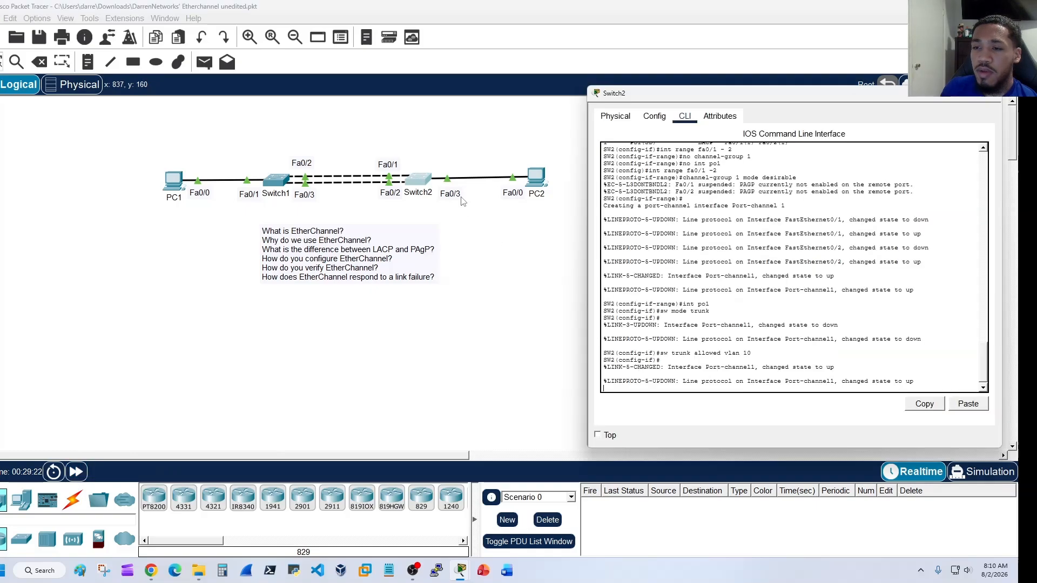
key(Return)
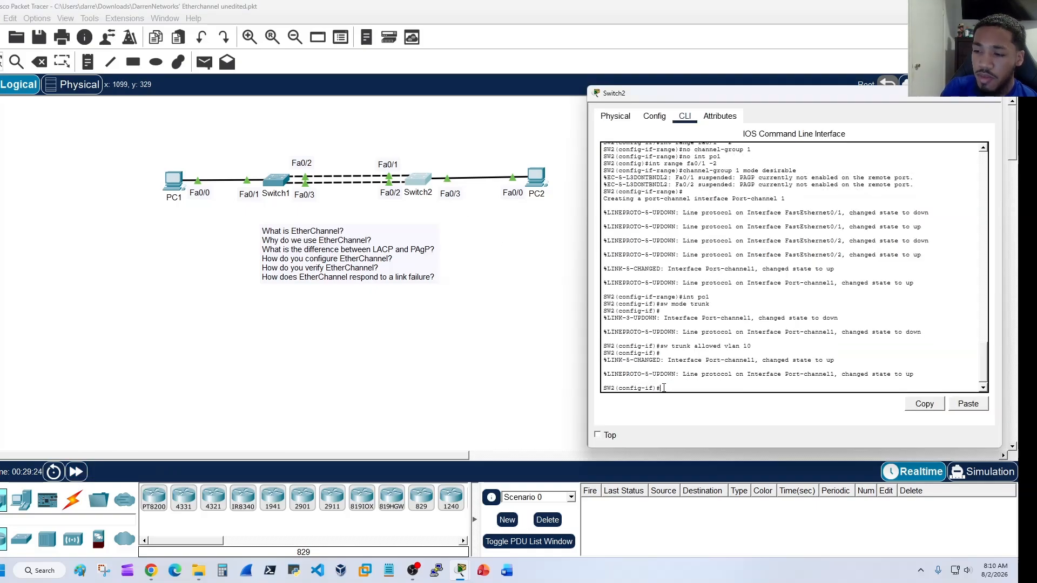
text(d)
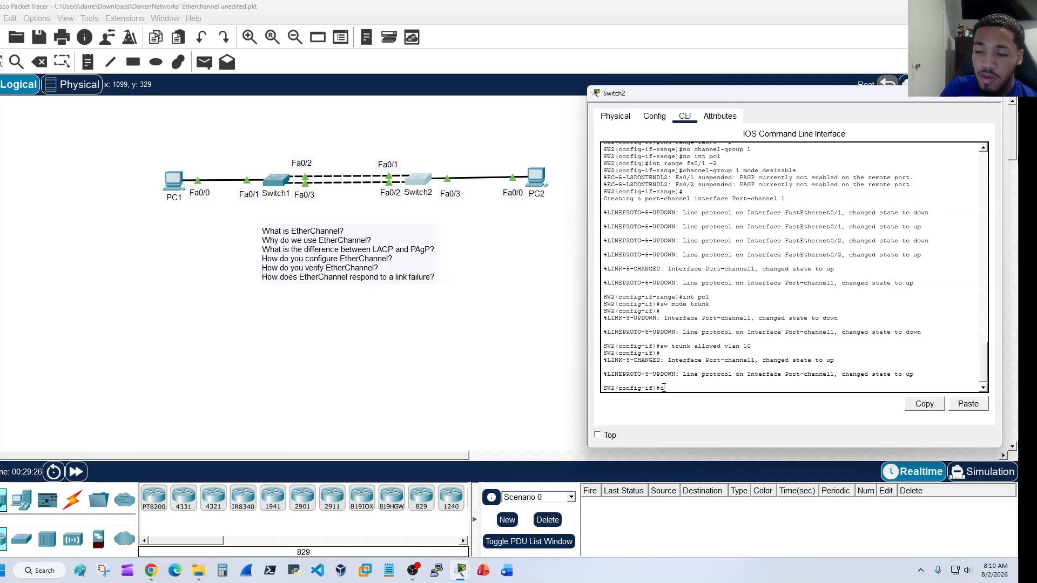
text(o sh ether)
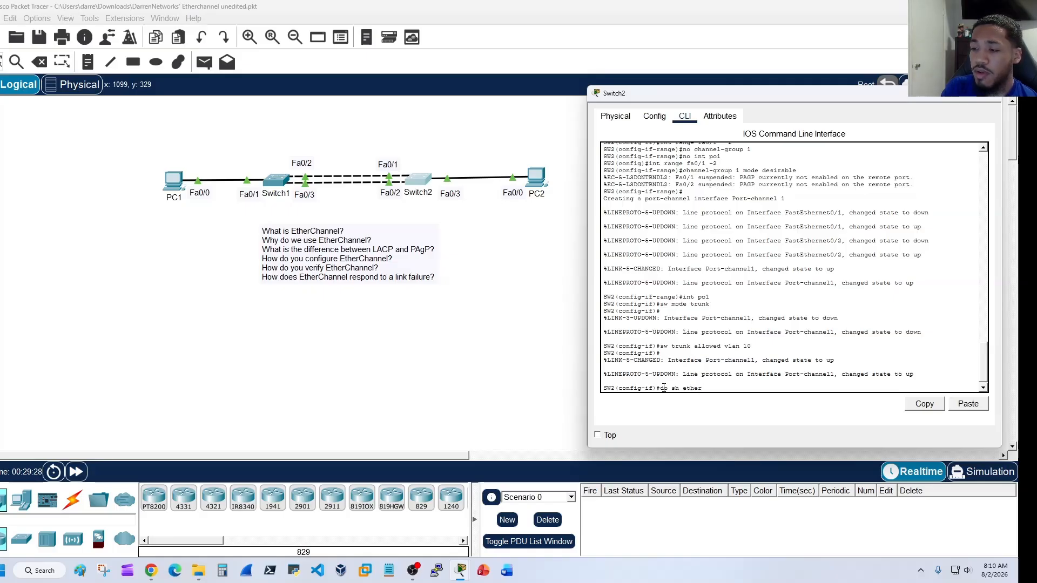
text(channel summary)
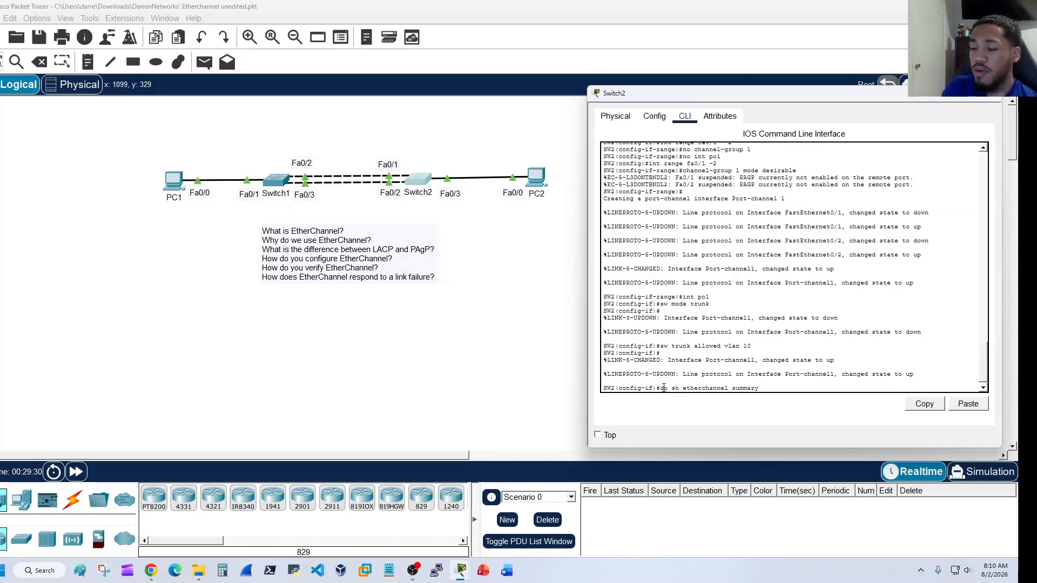
key(Return)
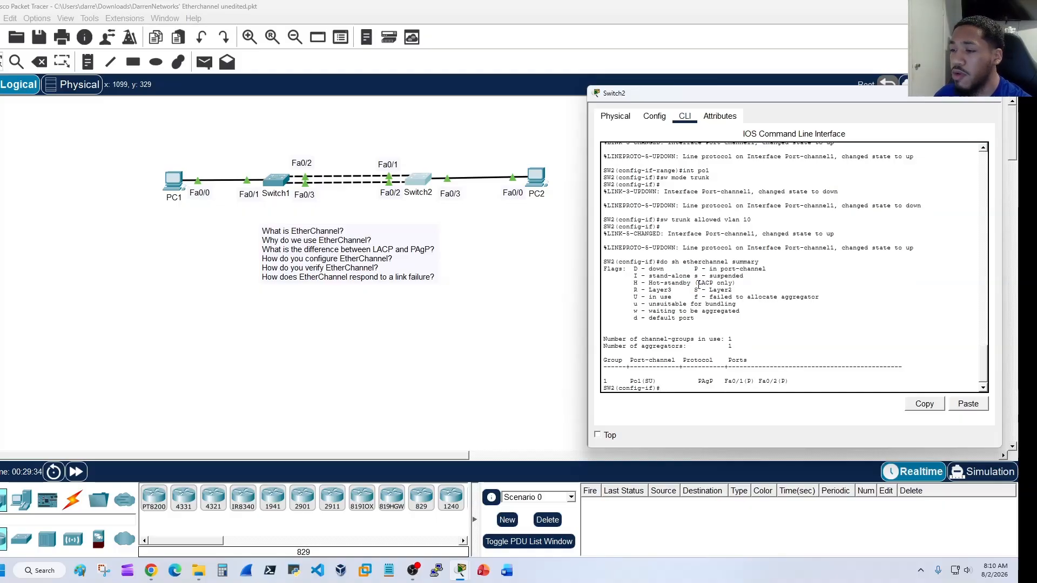
Step: Examine the port flags and port-channel status in Switch2's EtherChannel summary against the flag legend
drag(638, 278, 649, 278)
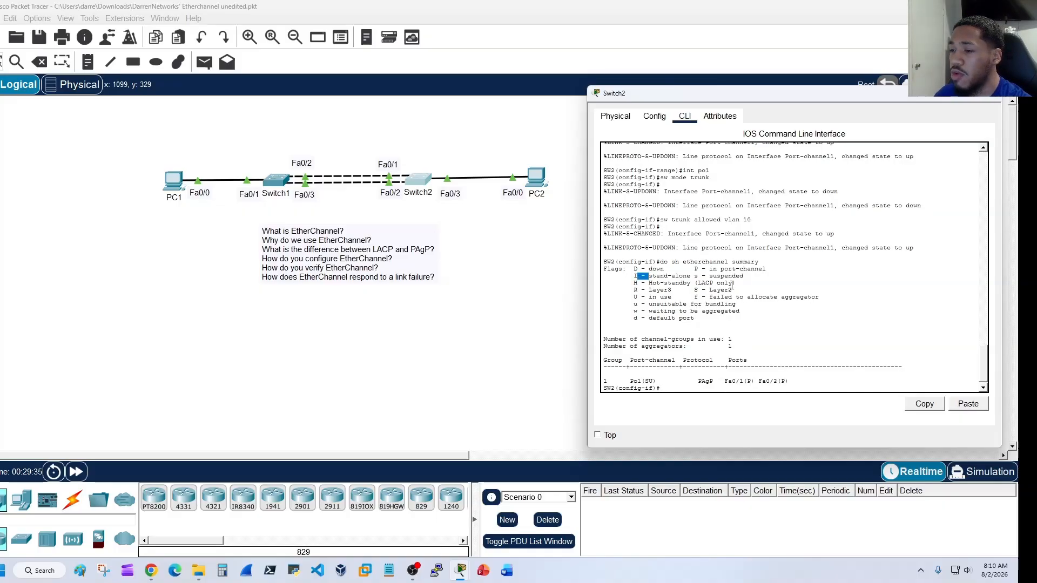
drag(724, 381, 799, 380)
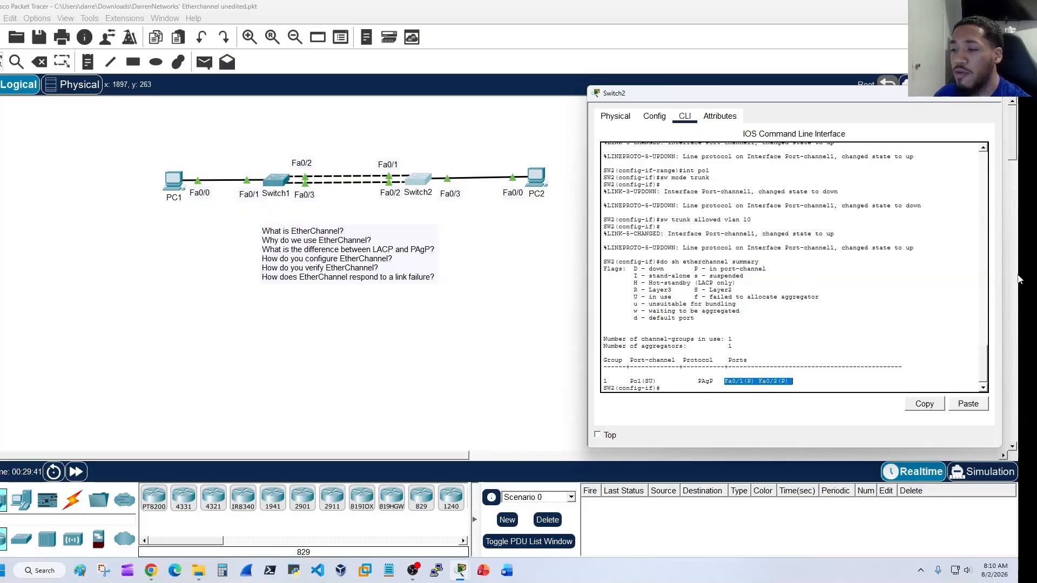
click(649, 380)
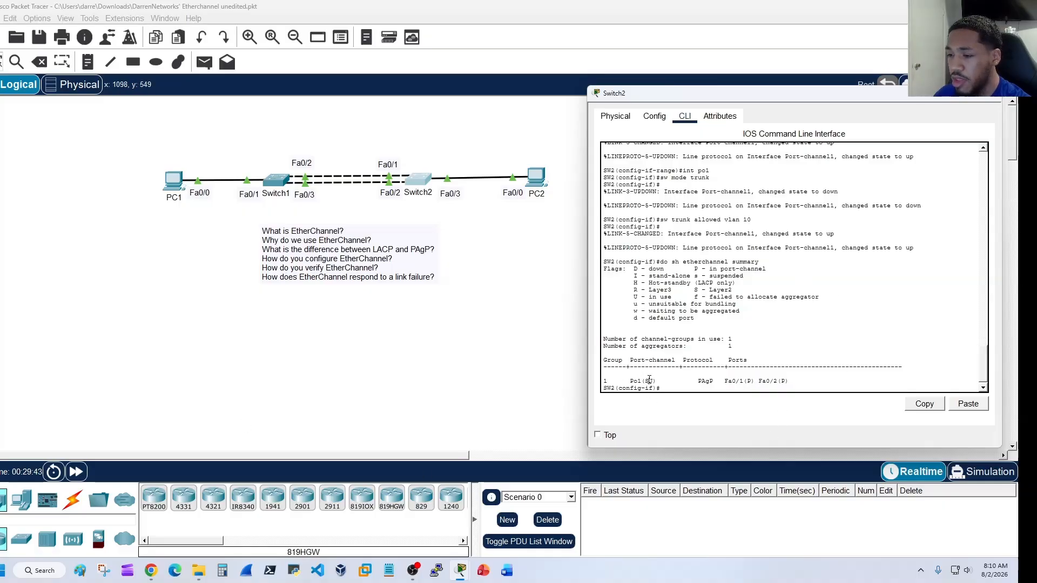
drag(627, 297, 676, 296)
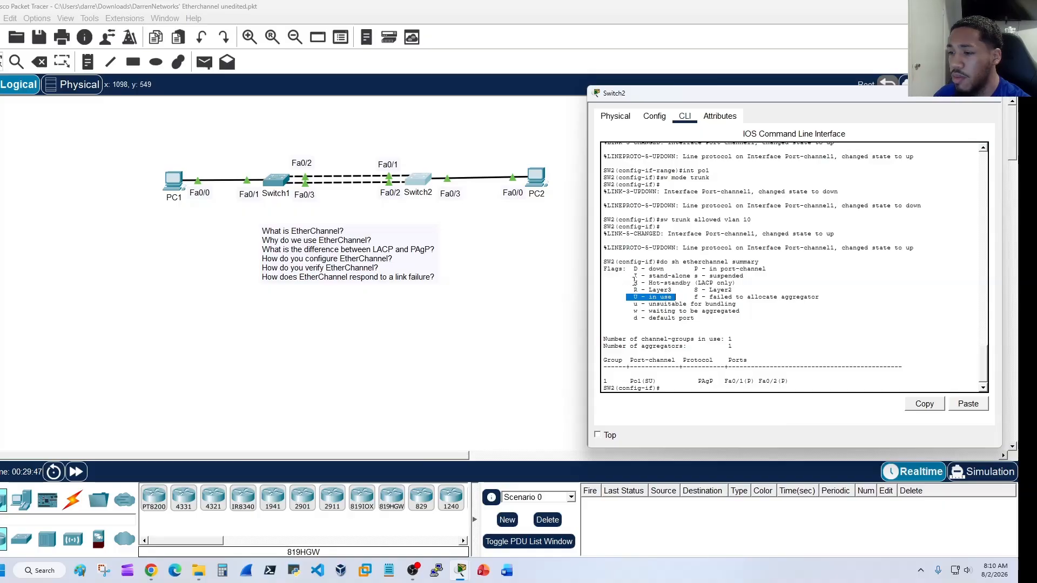
drag(634, 269, 677, 269)
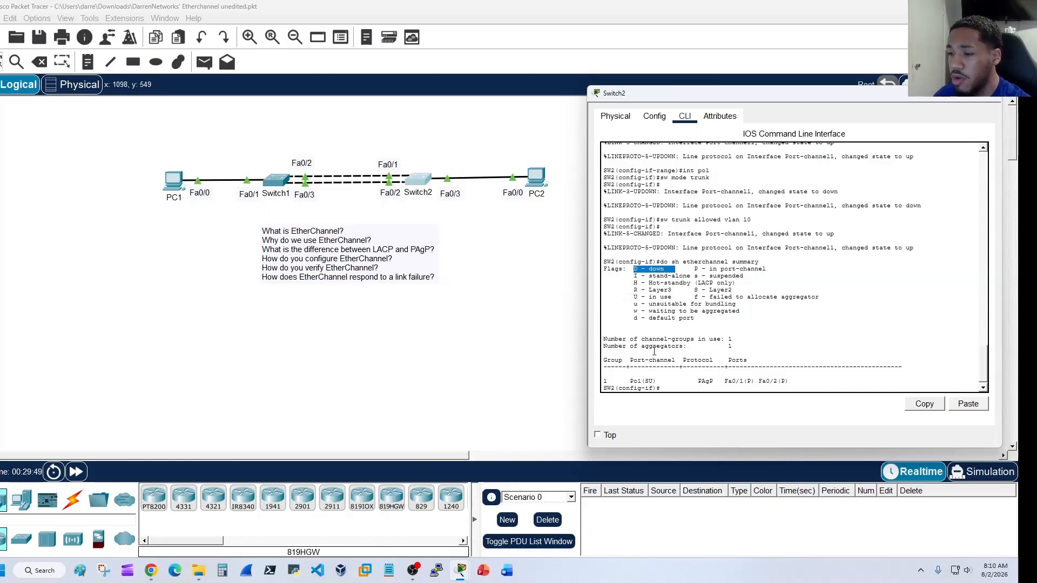
click(659, 386)
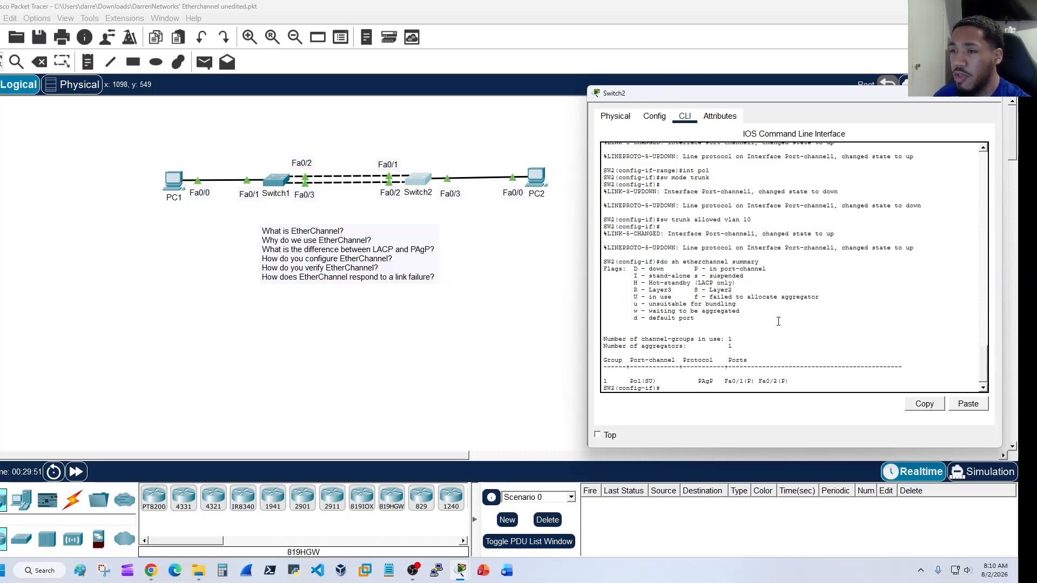
Step: Open Switch1's command line and display its EtherChannel summary again
click(284, 184)
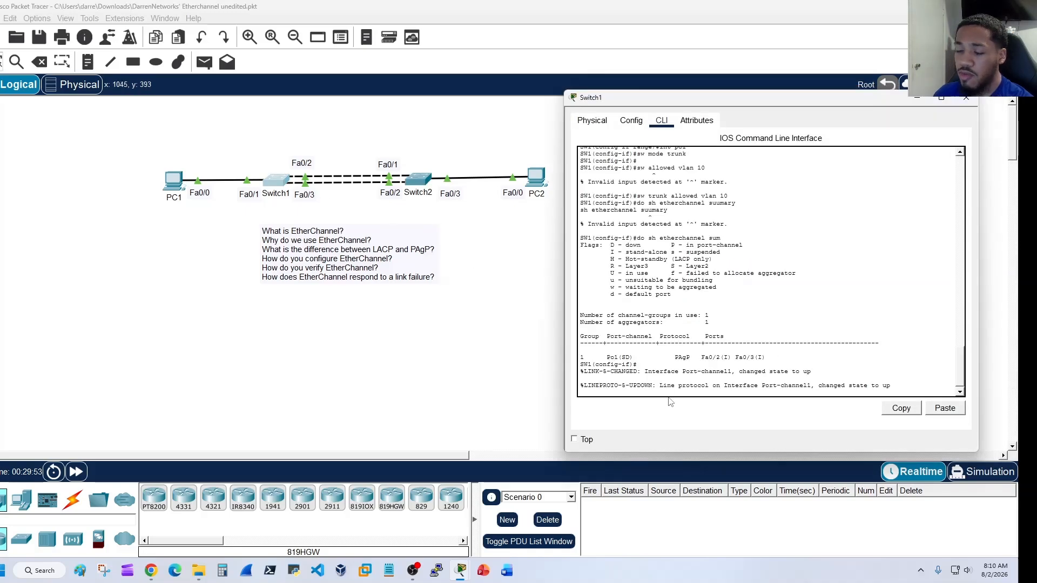
key(Return)
key(Up)
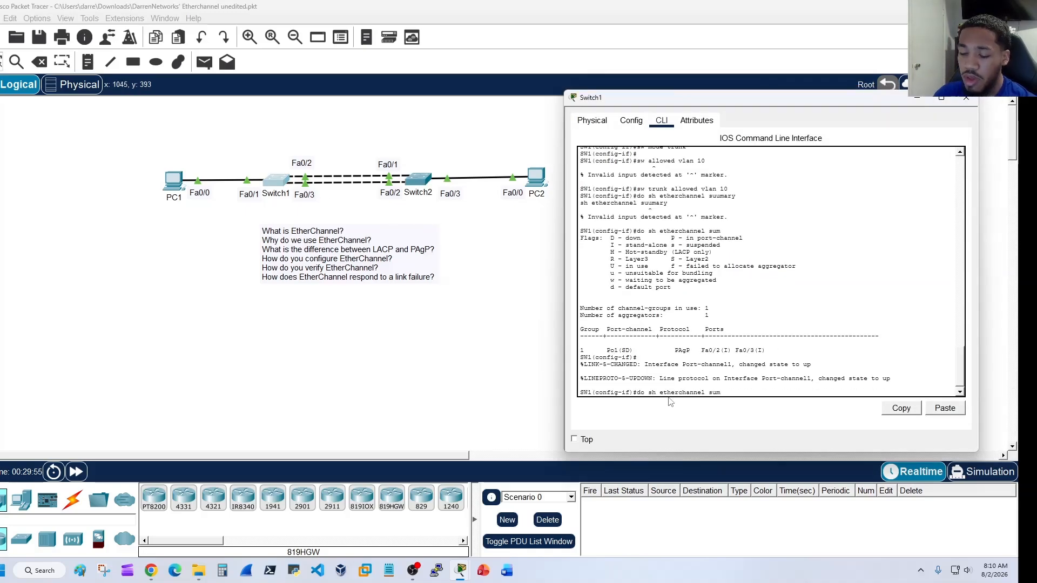
key(Return)
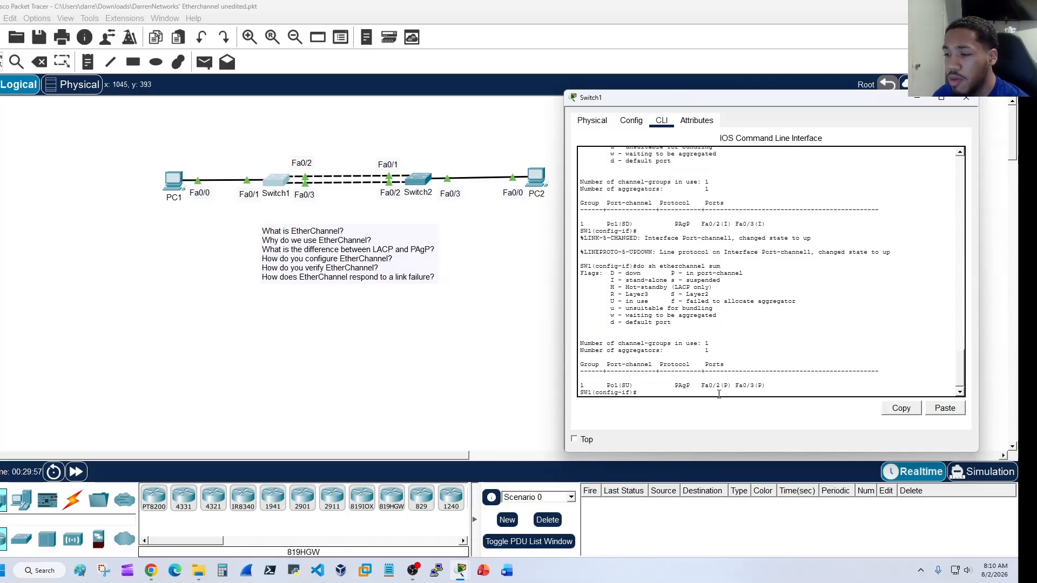
Step: Examine the port-channel status and port flags in Switch1's summary, and compare them with Switch2's summary
drag(717, 386, 760, 388)
double_click(624, 386)
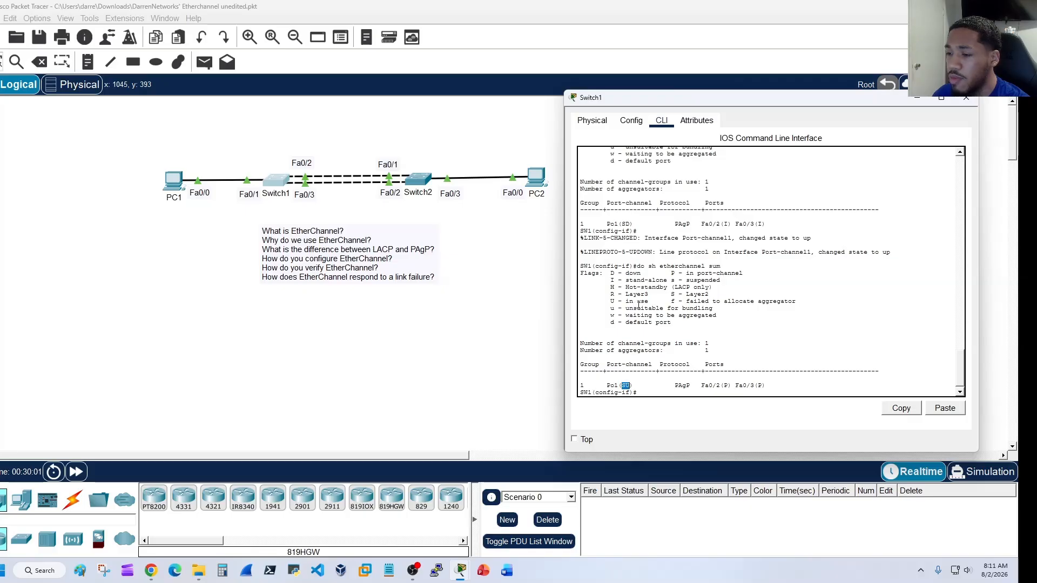
drag(719, 386, 731, 386)
click(426, 184)
drag(603, 381, 699, 382)
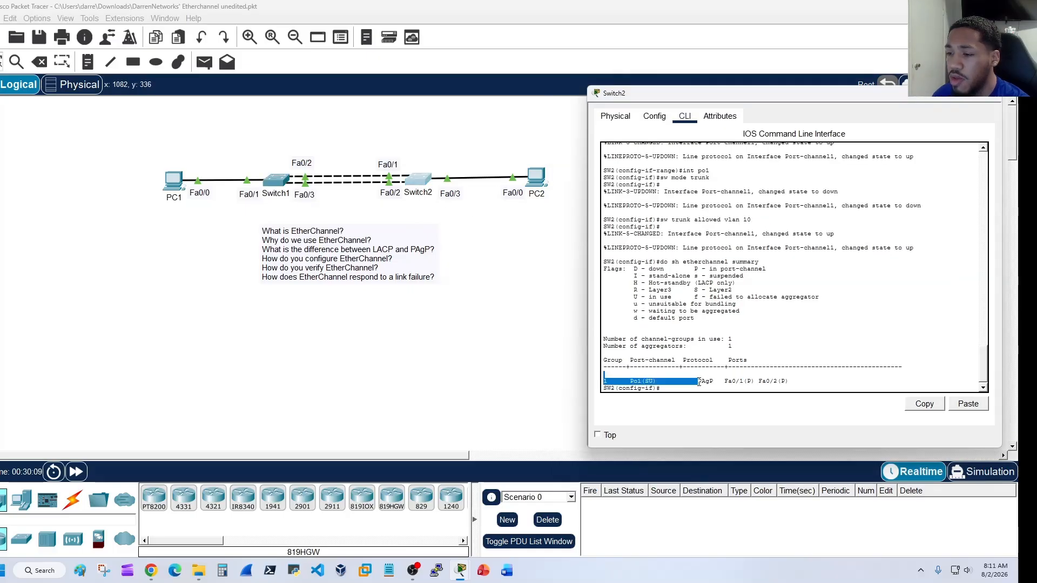
Step: Ping PC2 at 192.168.1.2 from PC1's command prompt to test connectivity over the EtherChannel
click(710, 382)
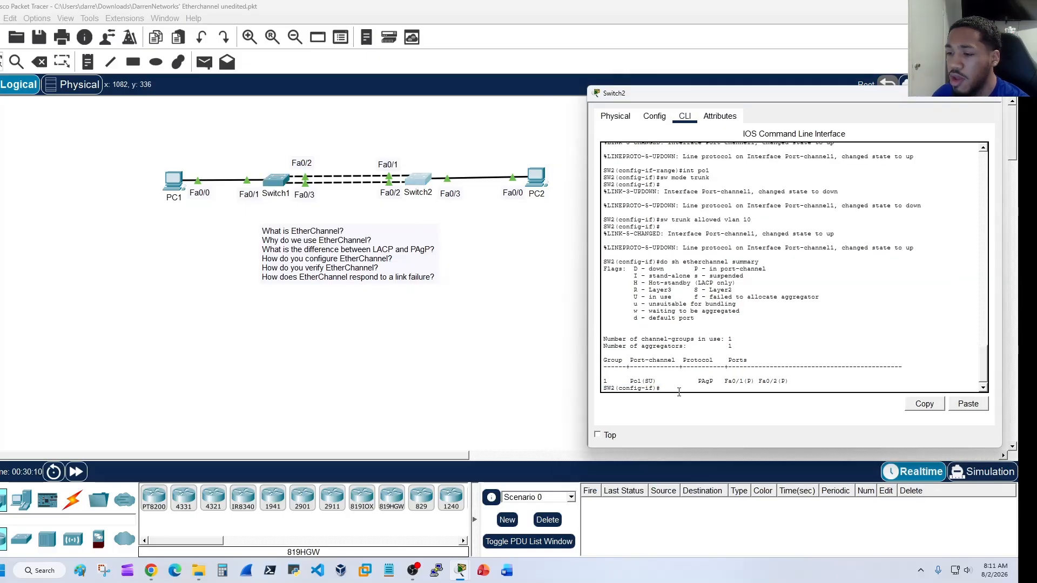
click(175, 183)
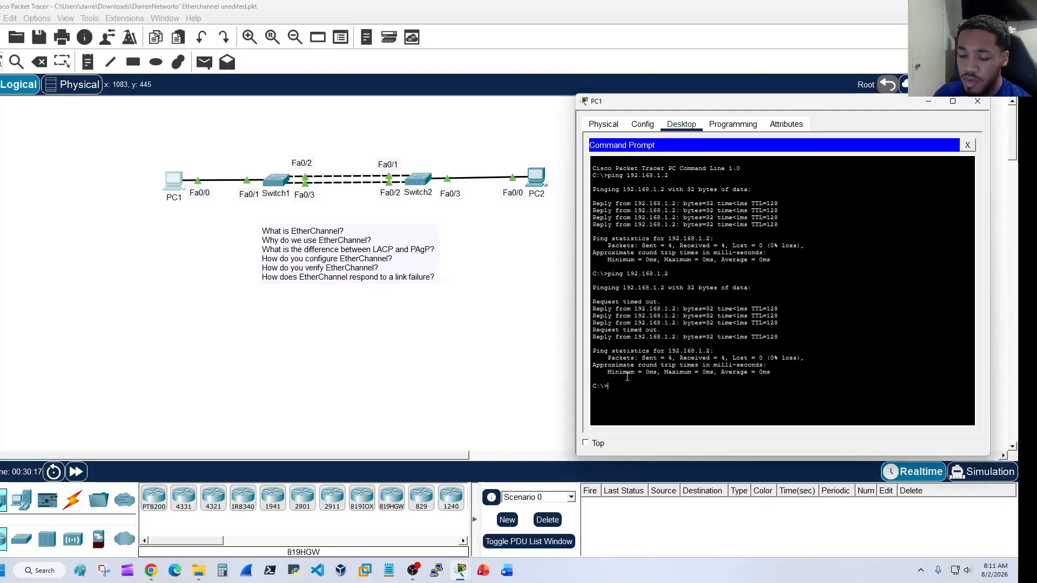
key(Up)
key(Return)
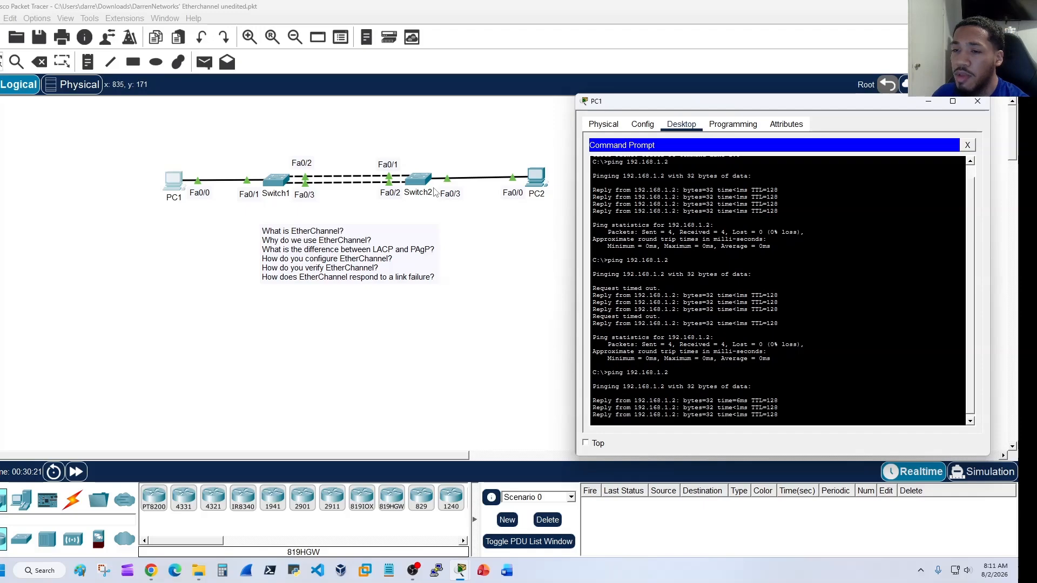
Step: Ping PC1 at 192.168.1.1 from PC2's command prompt, and close PC2's window
click(536, 178)
key(Up)
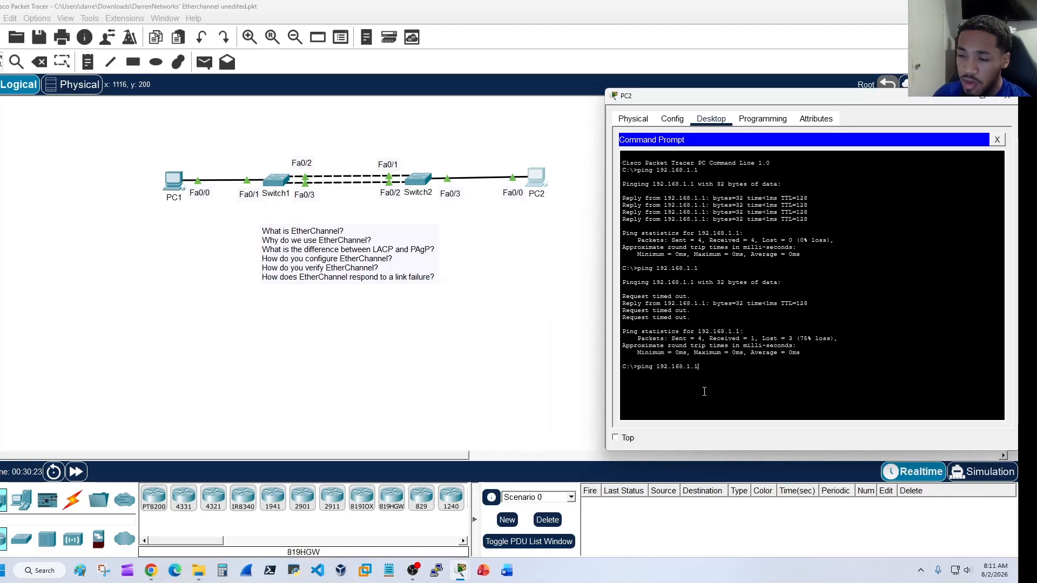
key(Return)
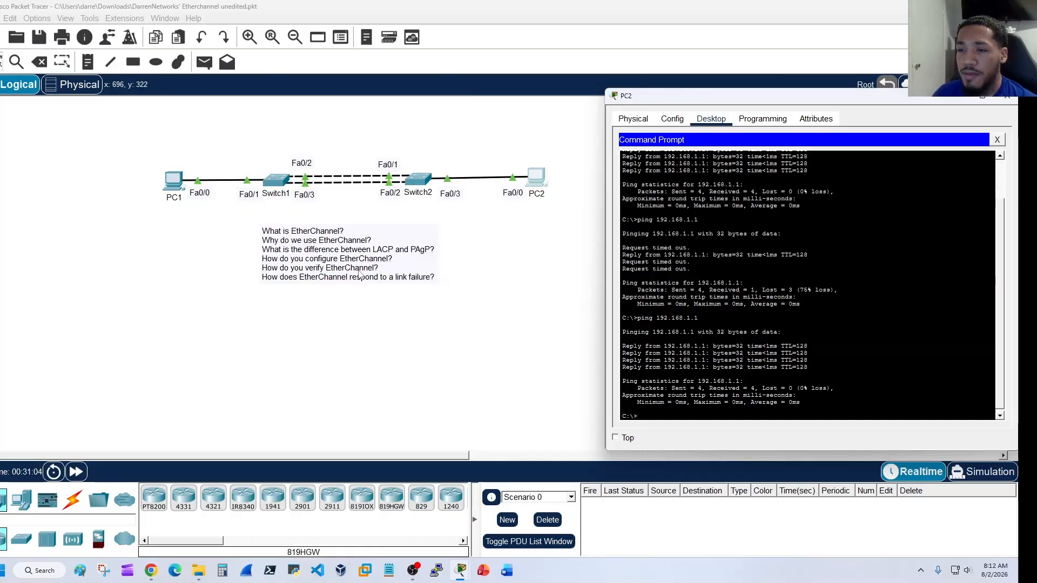
click(1008, 101)
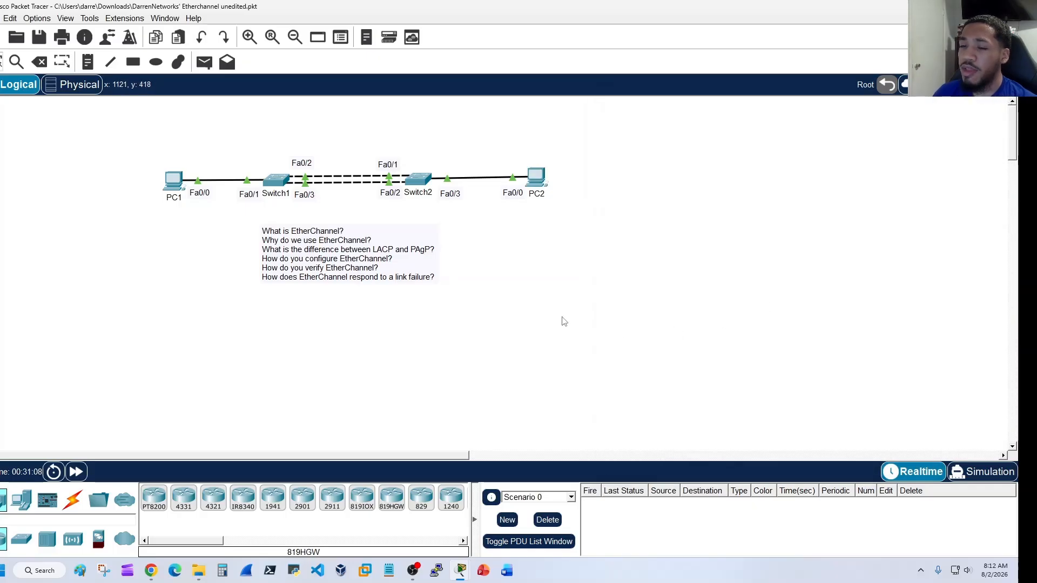